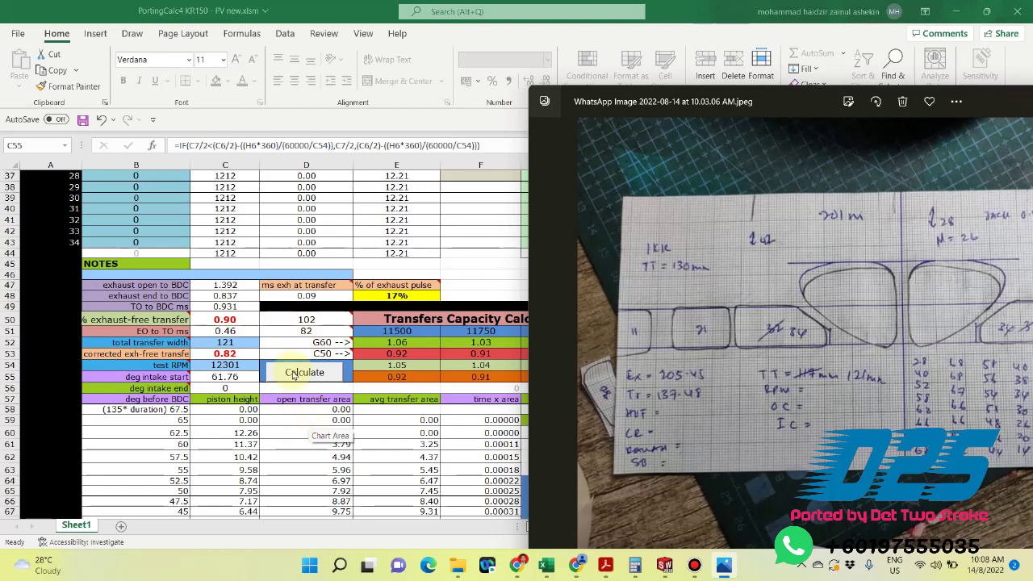
Step: Examine the Transfers Capacity Calculator and the powerband figures in PortingCalc4 KR150 - PV new.xlsm
key("alt+F4")
scroll(507, 410, "down", 2)
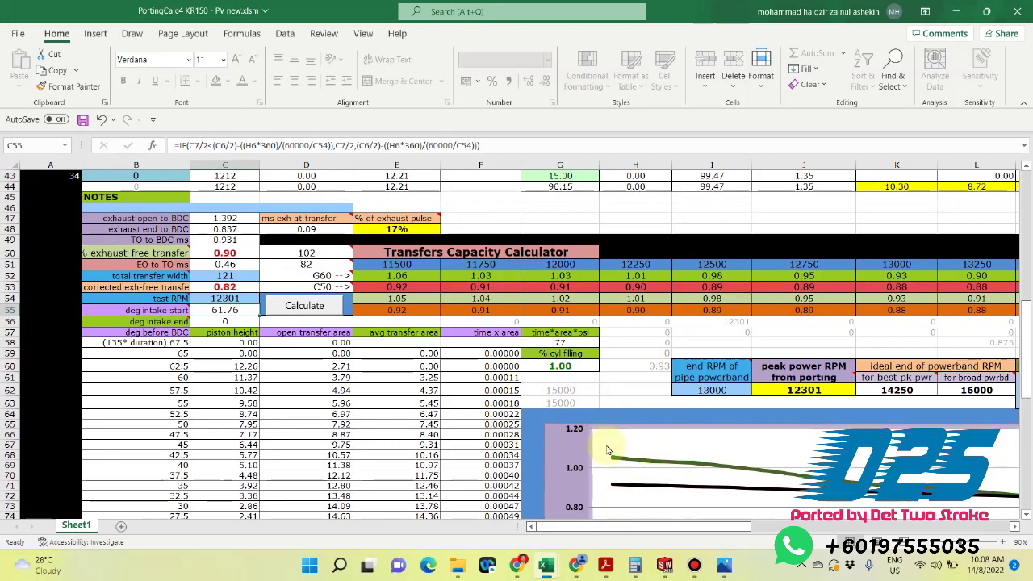
scroll(334, 355, "up", 3)
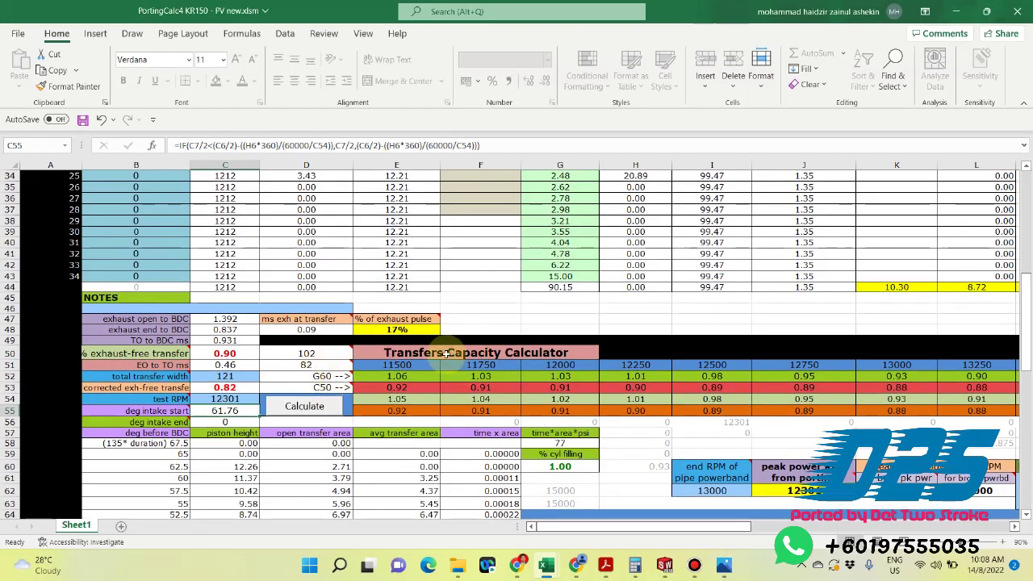
Step: Switch to PortingCalc4 KR150 - PV new - 1.xlsm and set the exhaust duration's mm above port value to 25.5
left_click(953, 12)
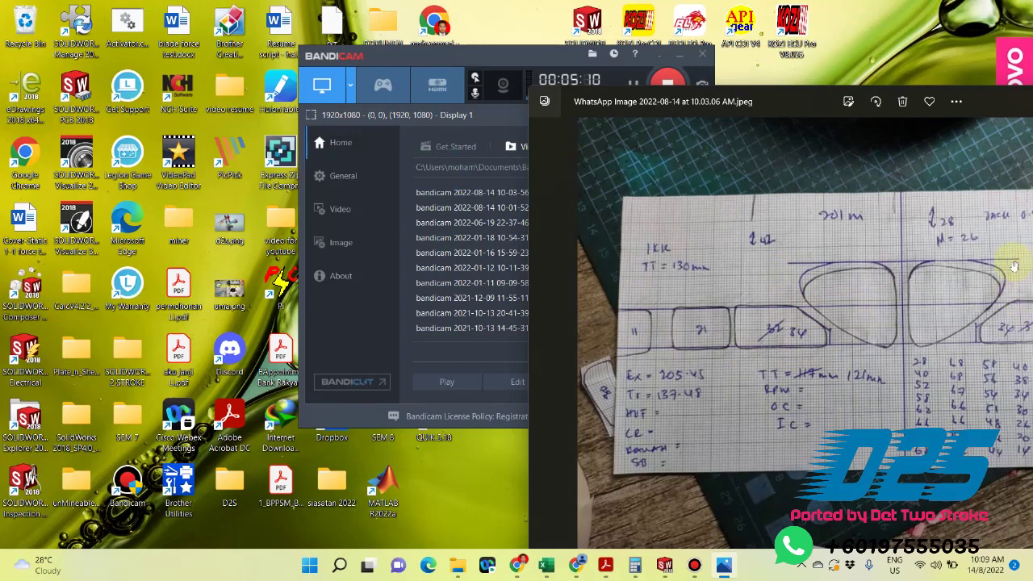
mouse_move(549, 570)
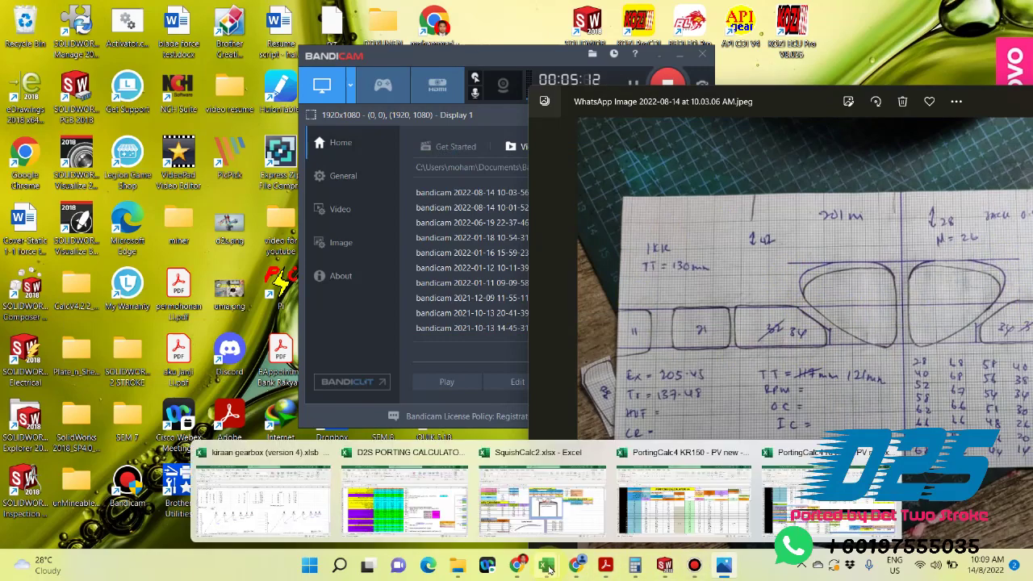
left_click(682, 492)
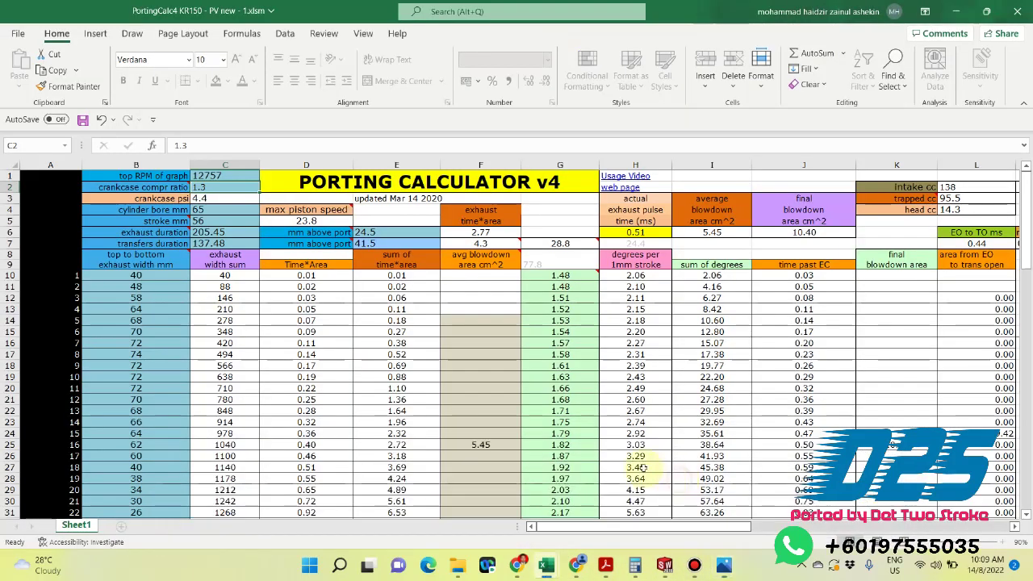
left_click(388, 231)
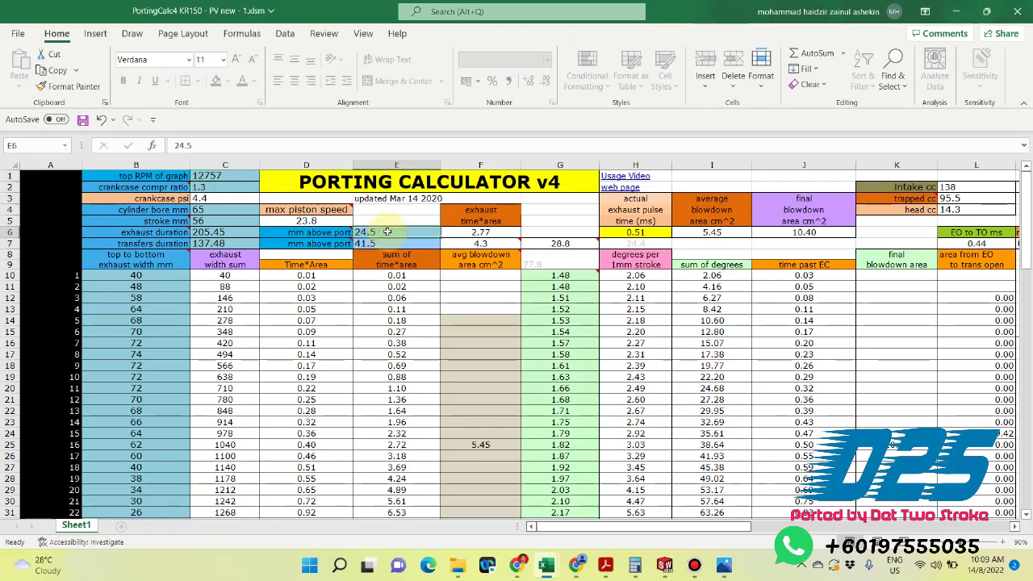
type("25")
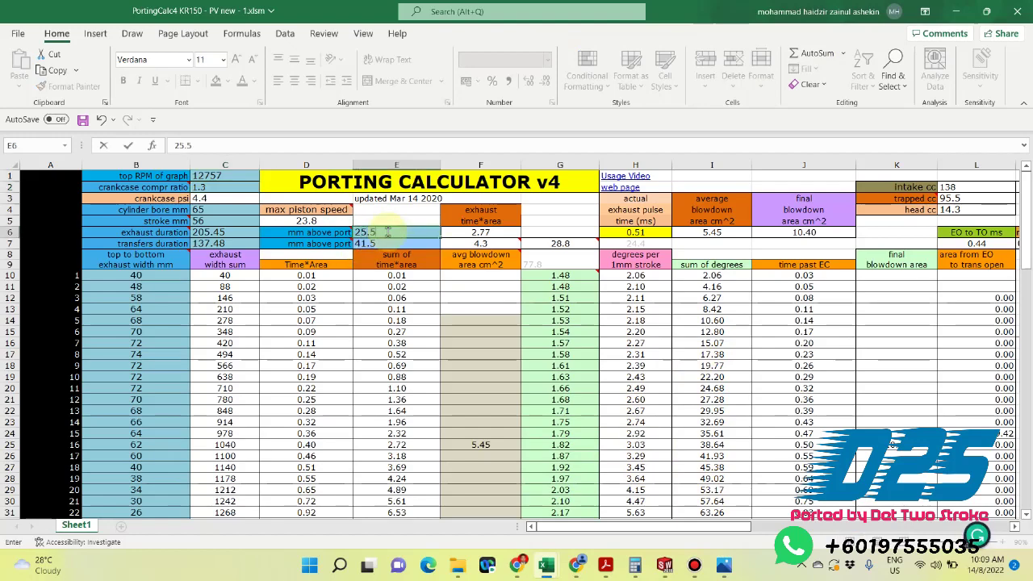
key("Return")
Step: Bring up PortingCalc4 KR150 - PV new.xlsm and place its window beside PV new - 1 so both exhaust width columns can be compared
scroll(389, 385, "down", 3)
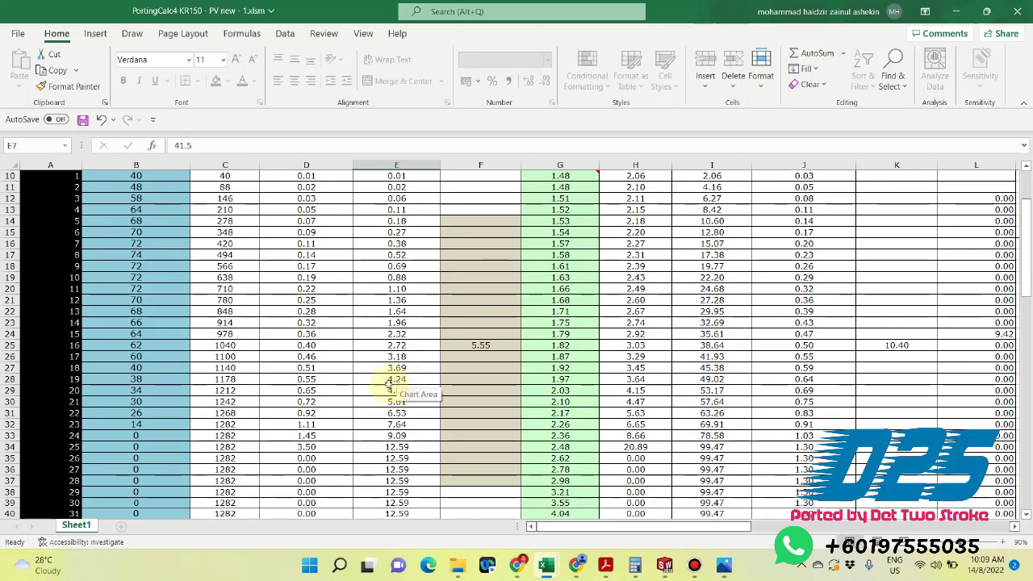
scroll(217, 307, "up", 2)
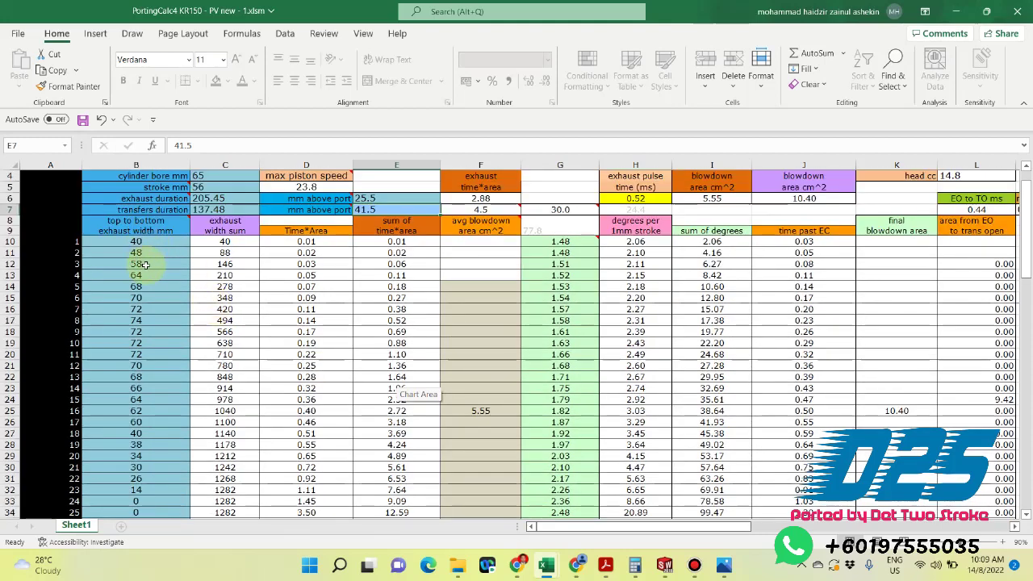
mouse_move(554, 572)
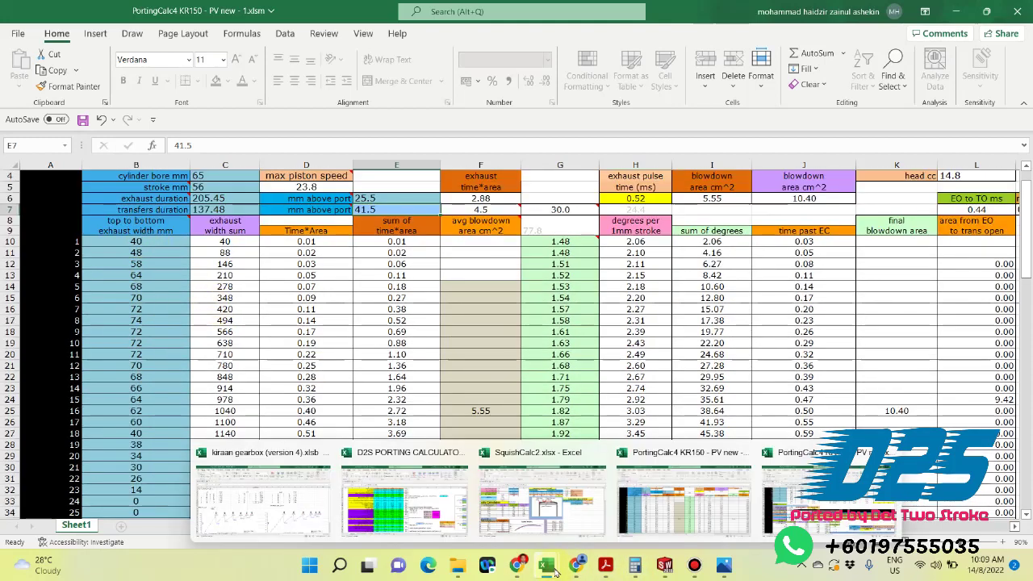
left_click(819, 476)
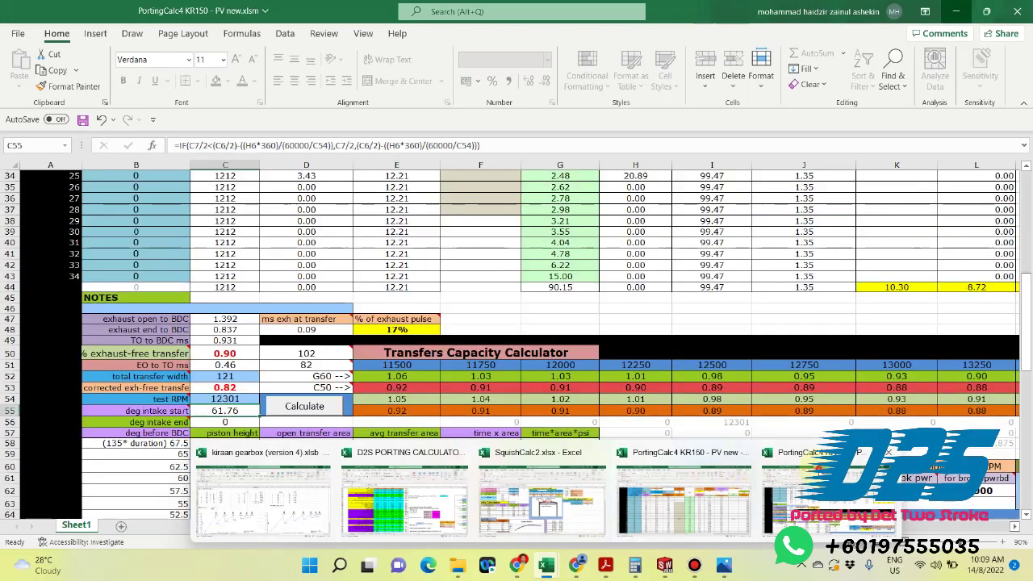
left_click_drag(339, 11, 577, 53)
scroll(457, 379, "up", 11)
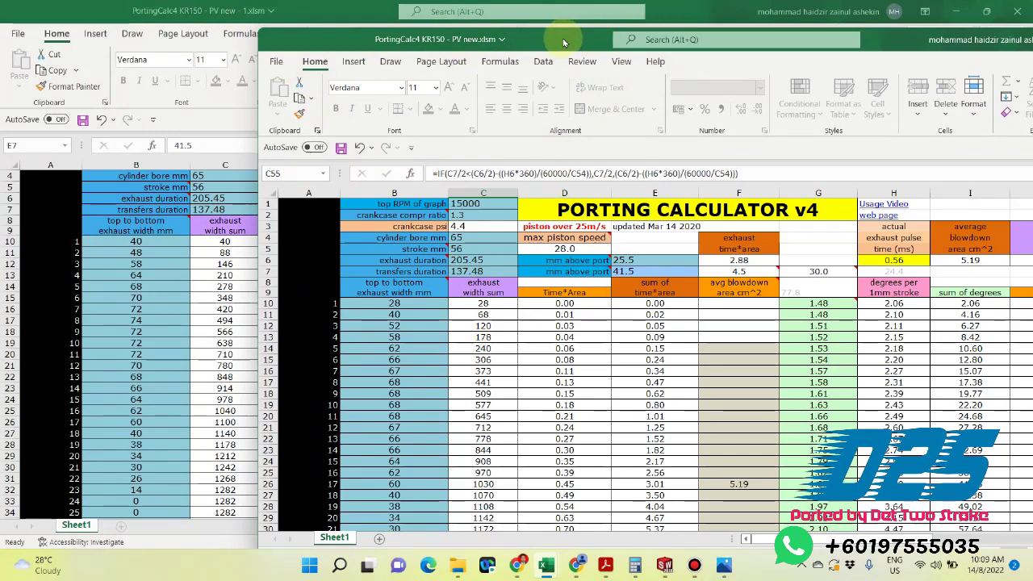
left_click_drag(538, 42, 592, 33)
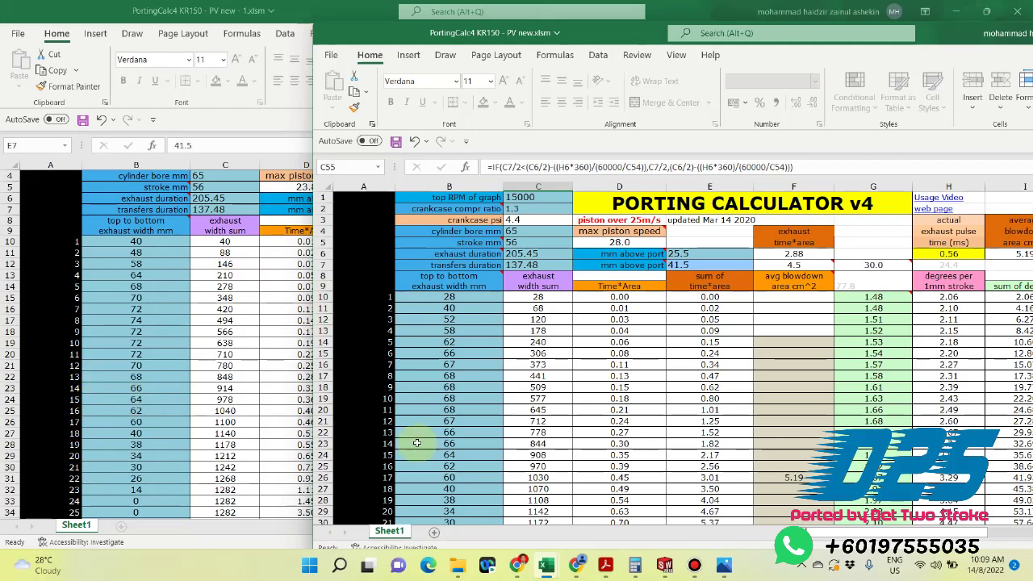
left_click(453, 432)
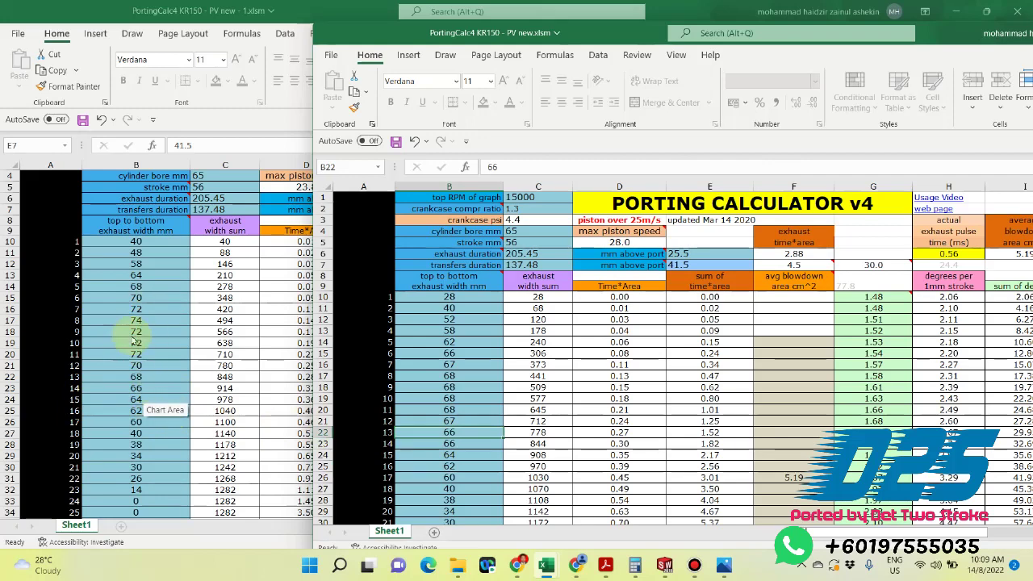
Step: Run the transfers capacity calculation in PV new - 1 and set its test RPM to 12304
left_click(285, 119)
scroll(597, 377, "down", 11)
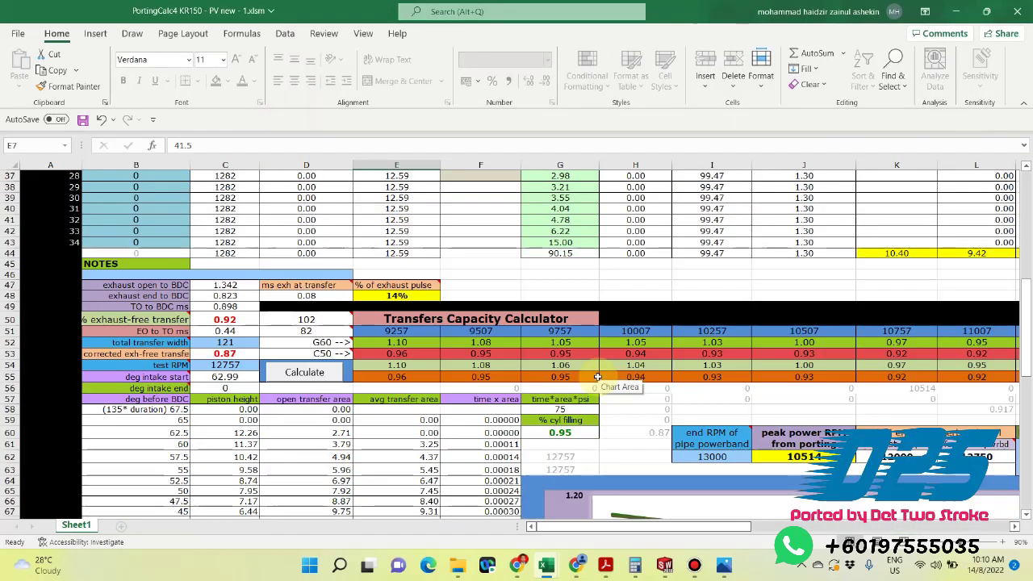
scroll(597, 377, "down", 3)
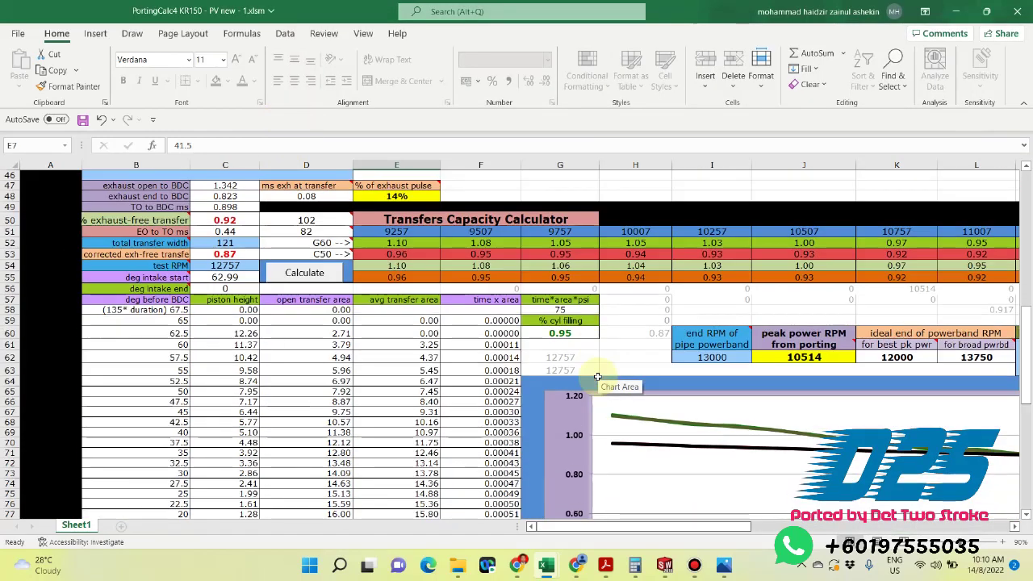
left_click(299, 274)
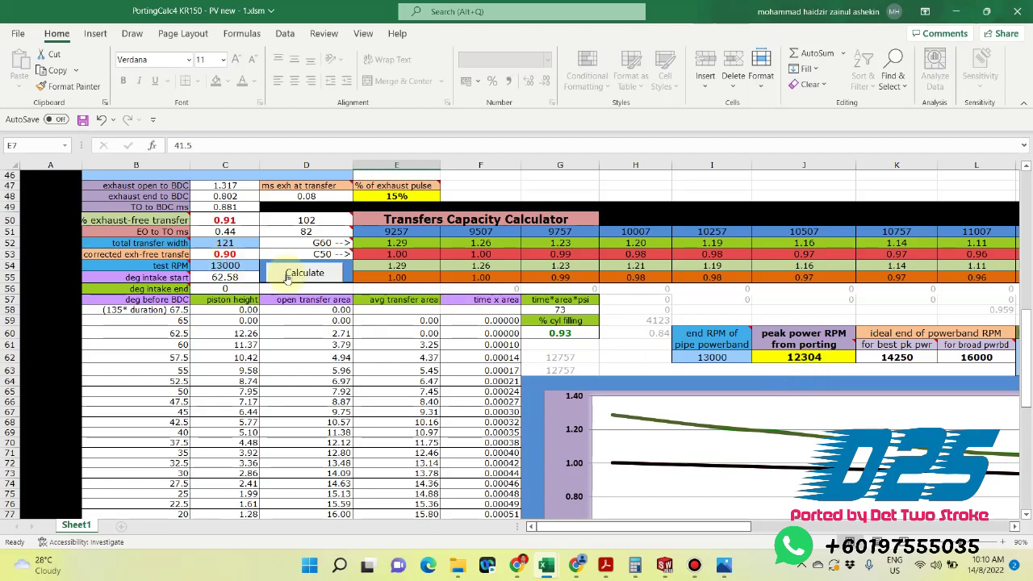
left_click(225, 266)
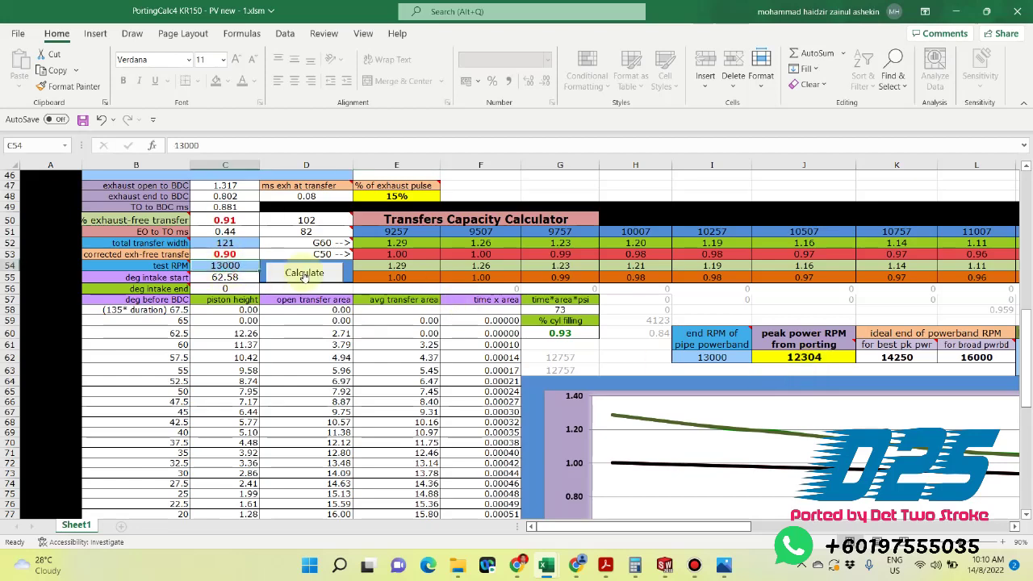
type("12304")
key("Return")
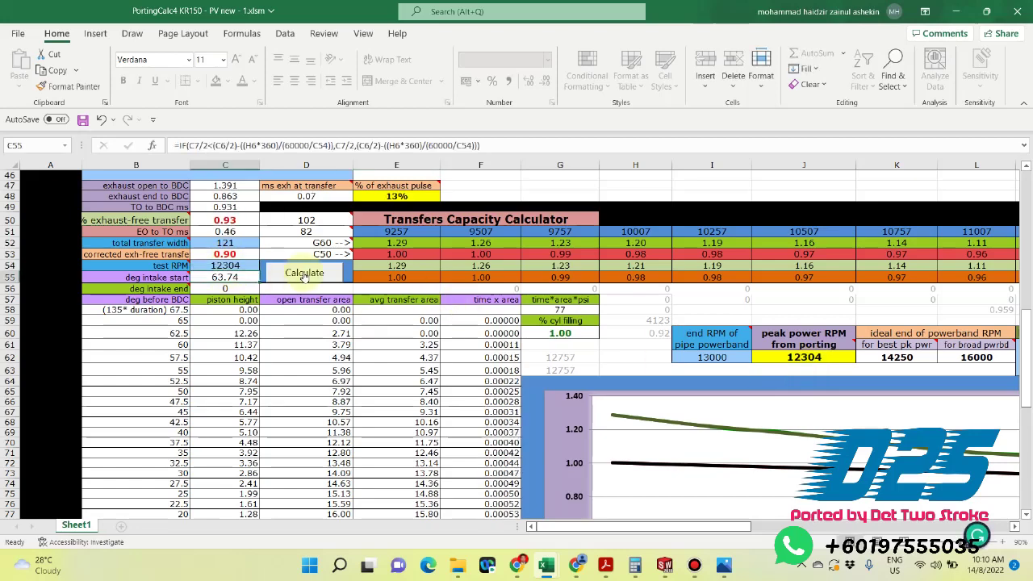
Step: Compare the exhaust-free transfer and exhaust pulse percentages between the PV new - 1 and PV new workbooks
left_click(251, 220)
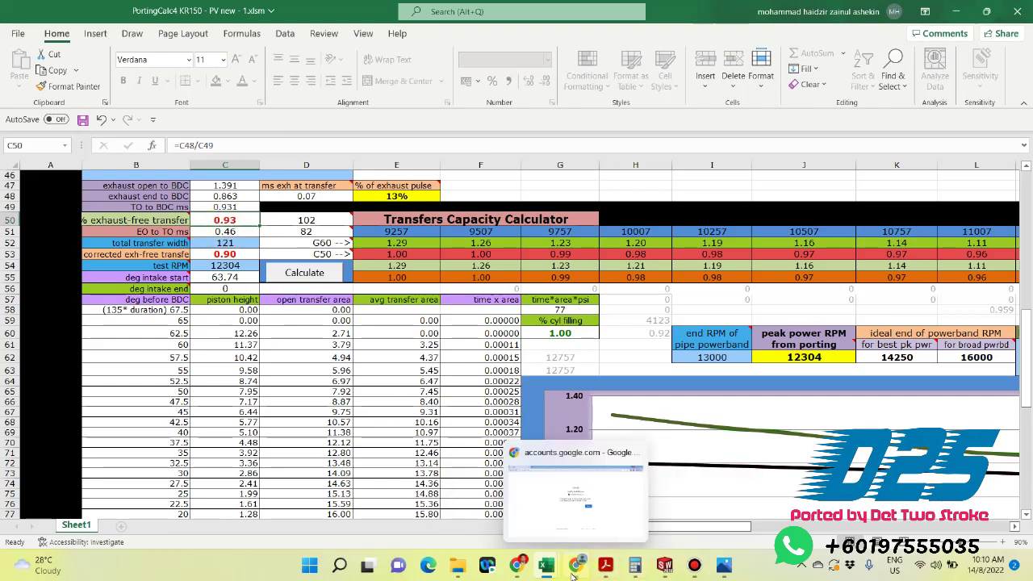
mouse_move(547, 565)
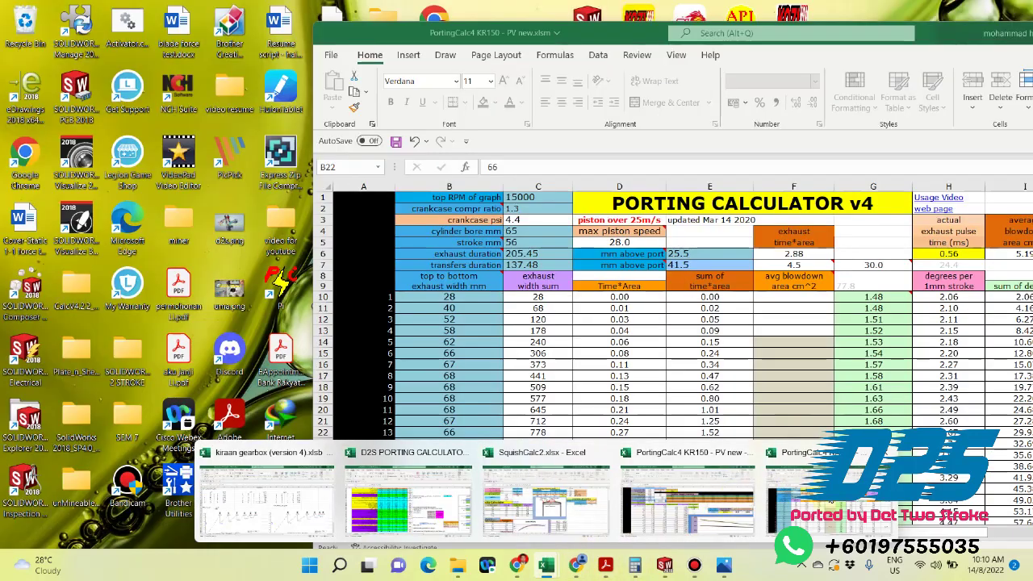
left_click(815, 488)
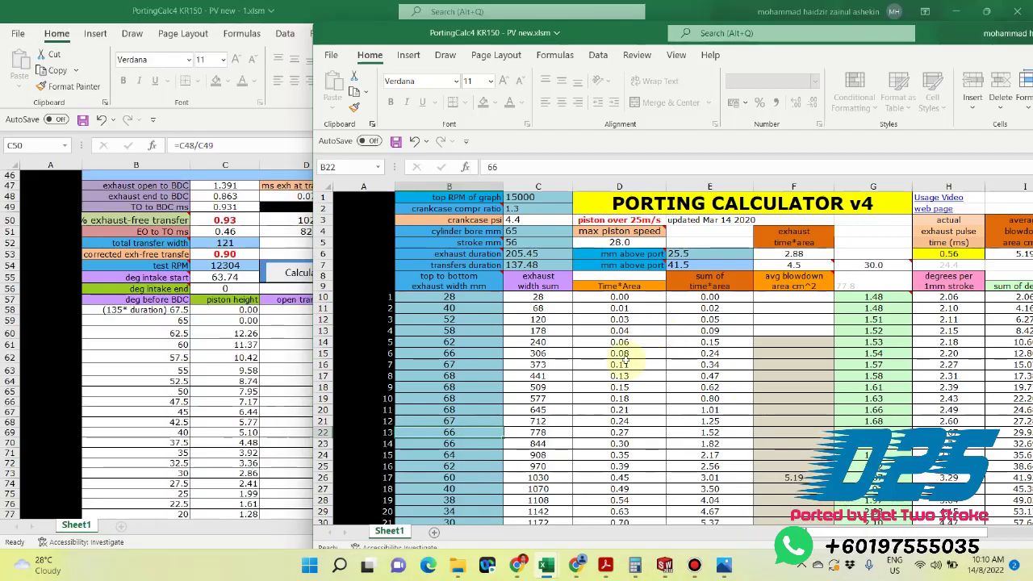
scroll(626, 359, "down", 10)
scroll(626, 359, "down", 2)
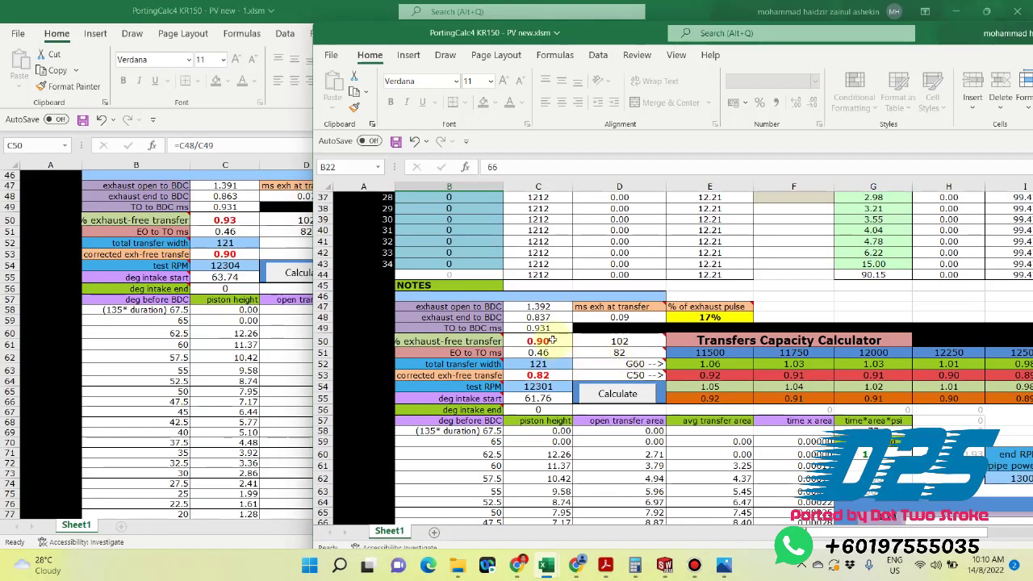
left_click(230, 222)
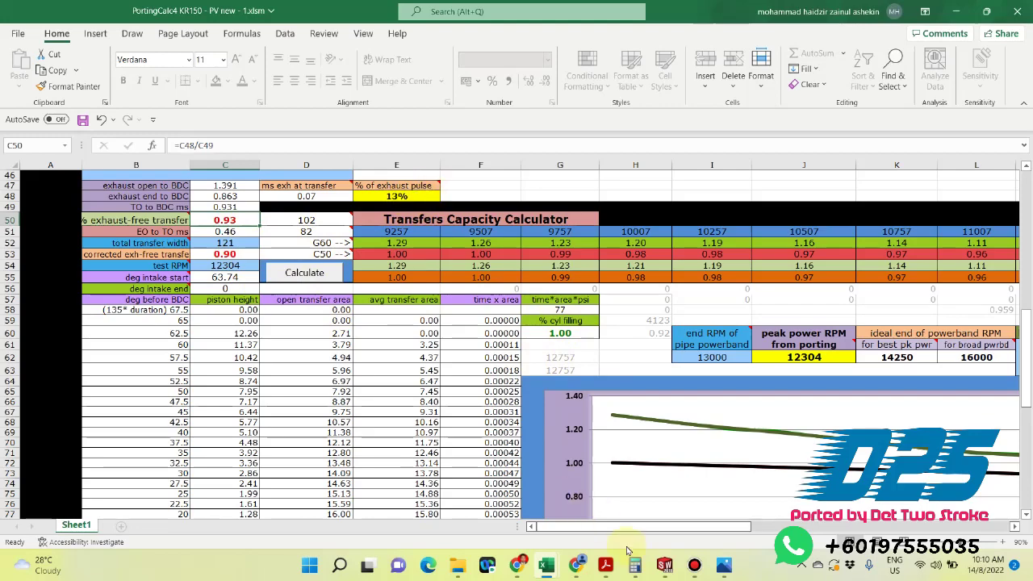
left_click(811, 509)
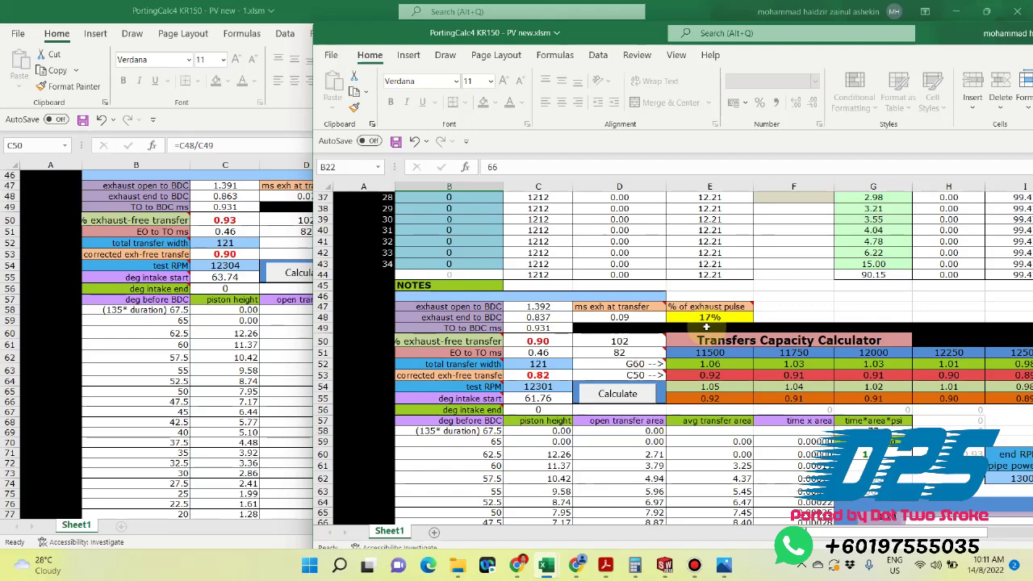
left_click(296, 400)
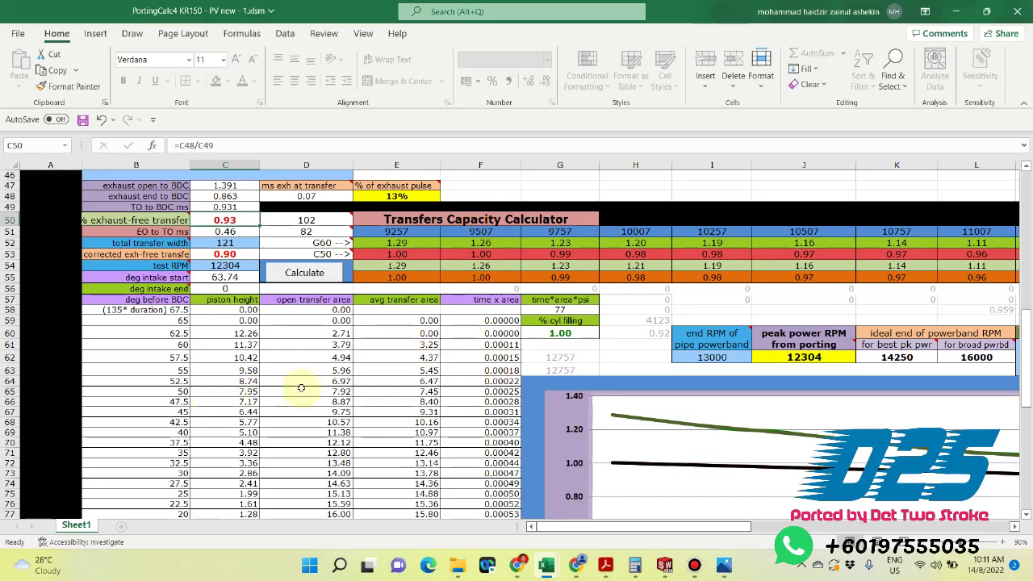
Step: Switch to SquishCalc2.xlsx and set the peak power RPM in the Squish Velocity Calculator to 12303
mouse_move(544, 575)
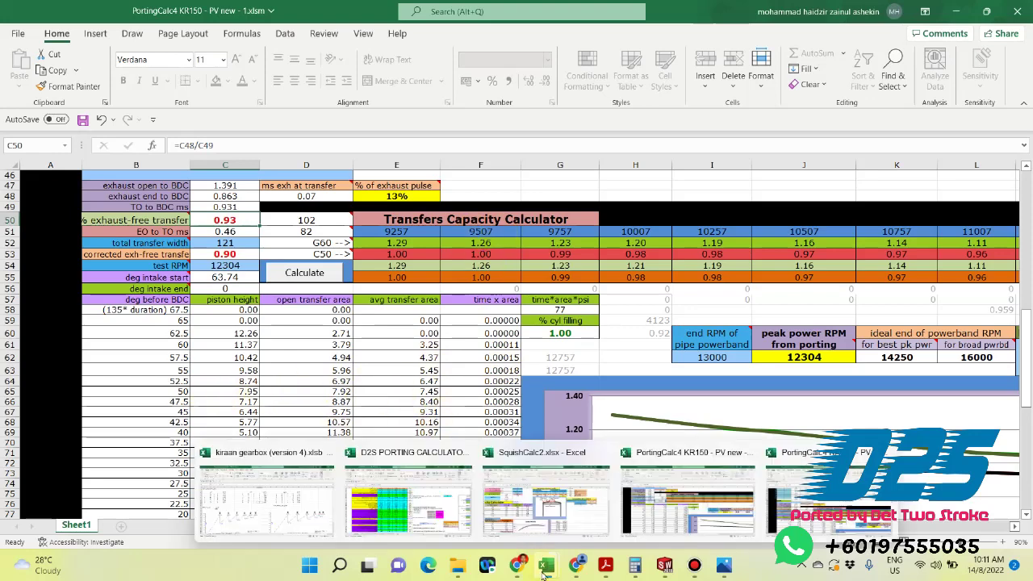
left_click(549, 502)
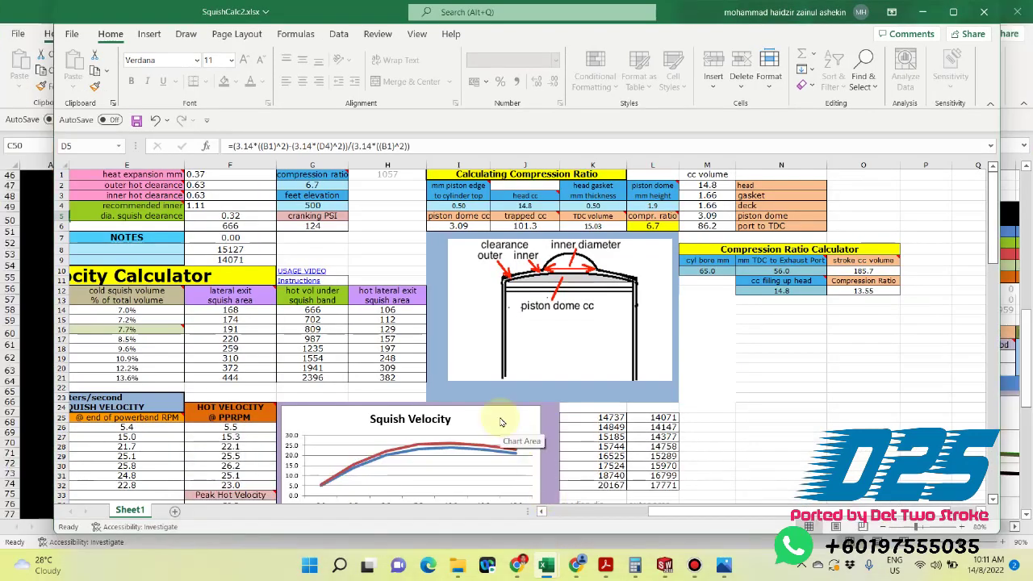
scroll(500, 422, "down", 7)
scroll(498, 415, "up", 7)
left_click_drag(718, 510, 522, 501)
left_click(207, 175)
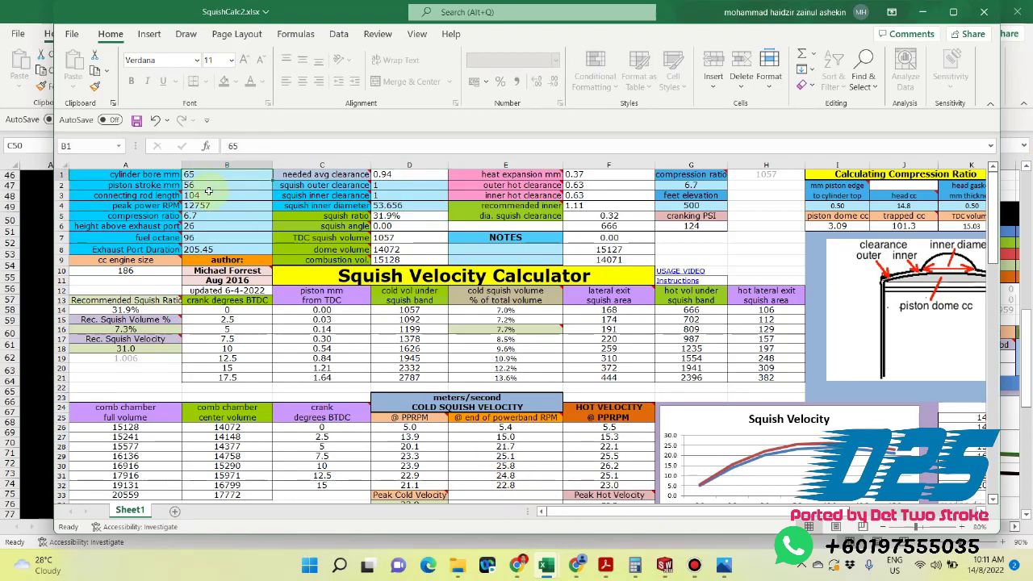
left_click(212, 185)
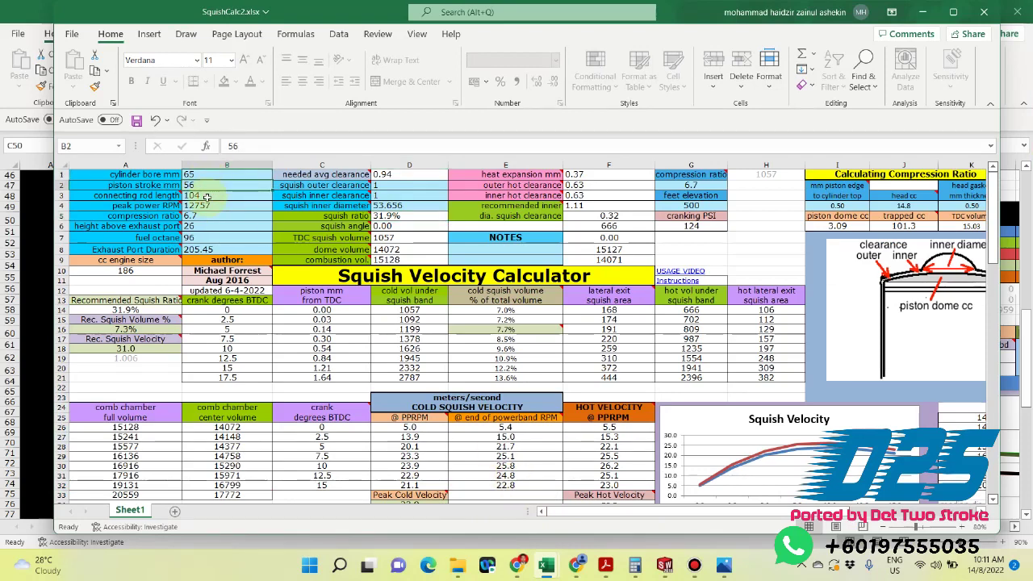
left_click(208, 197)
left_click(215, 207)
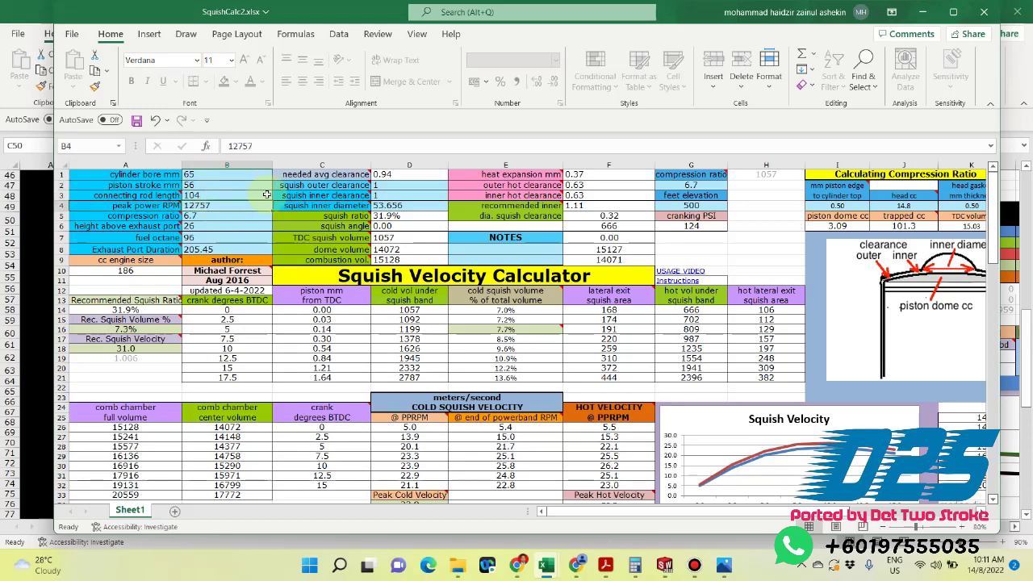
type("123")
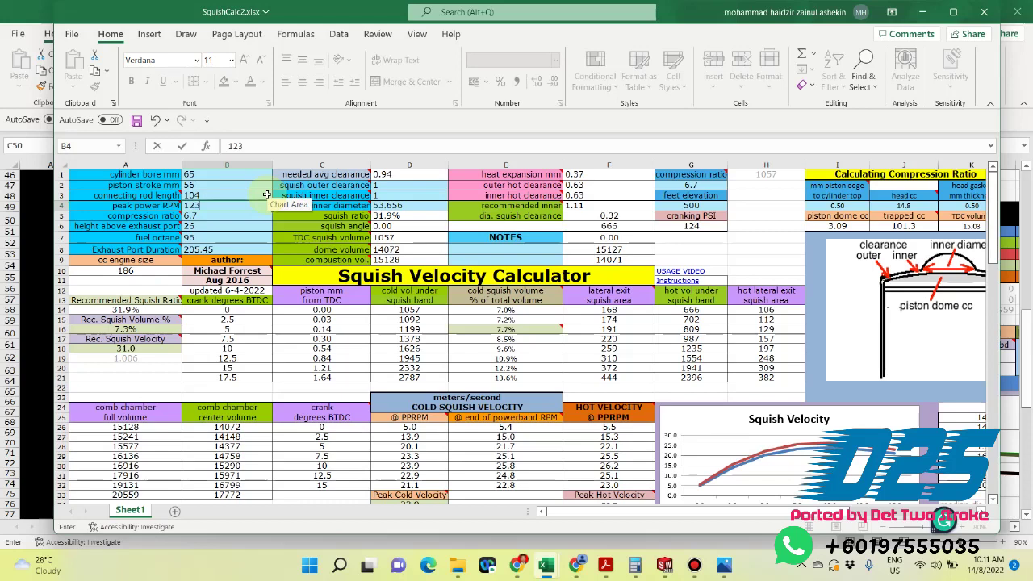
type("03")
key("Return")
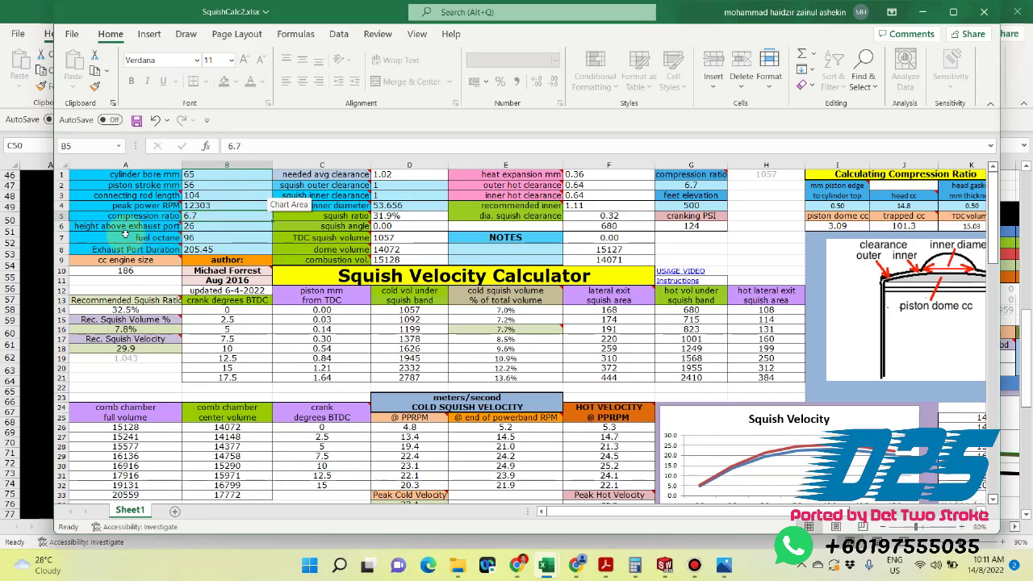
Step: Review the exhaust port height, fuel octane, squish inner diameter and recommended squish values in the Squish Velocity Calculator
left_click(208, 228)
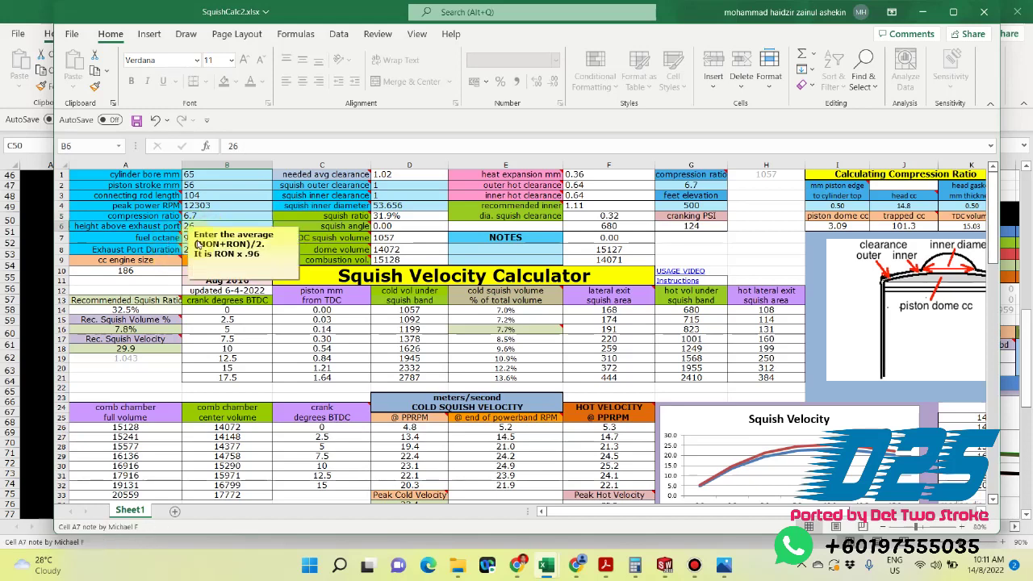
left_click(197, 240)
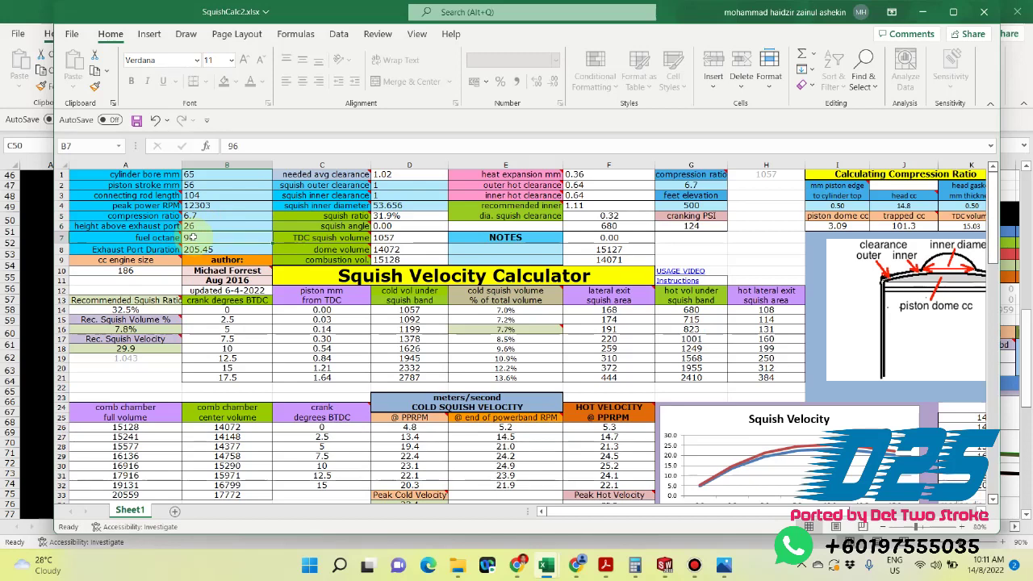
mouse_move(177, 234)
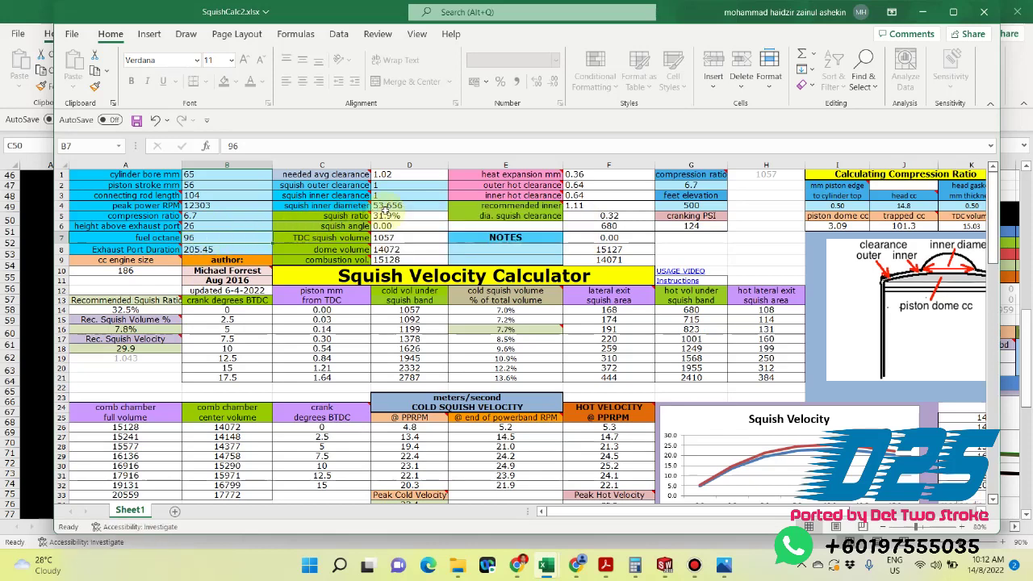
mouse_move(330, 214)
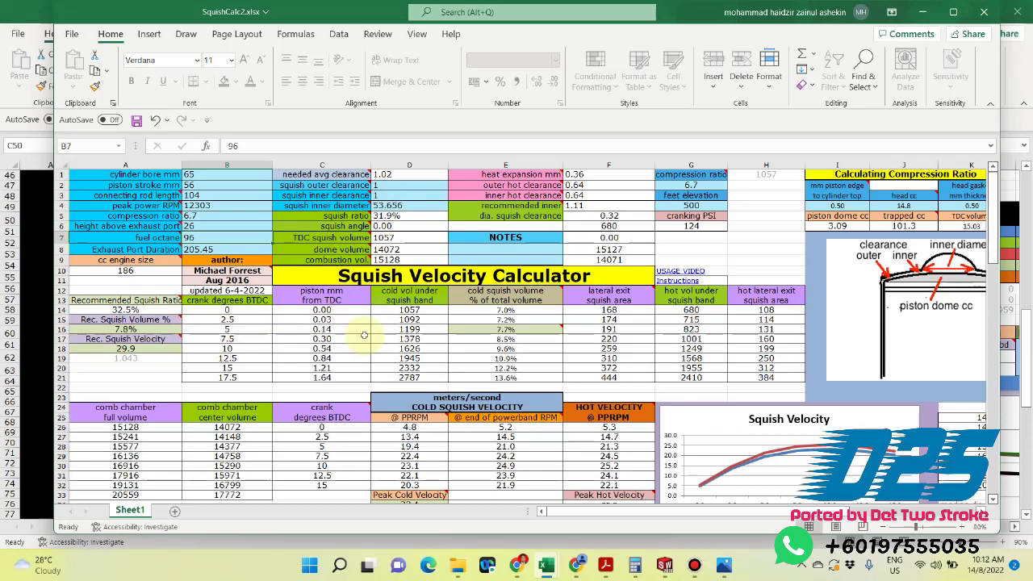
mouse_move(134, 311)
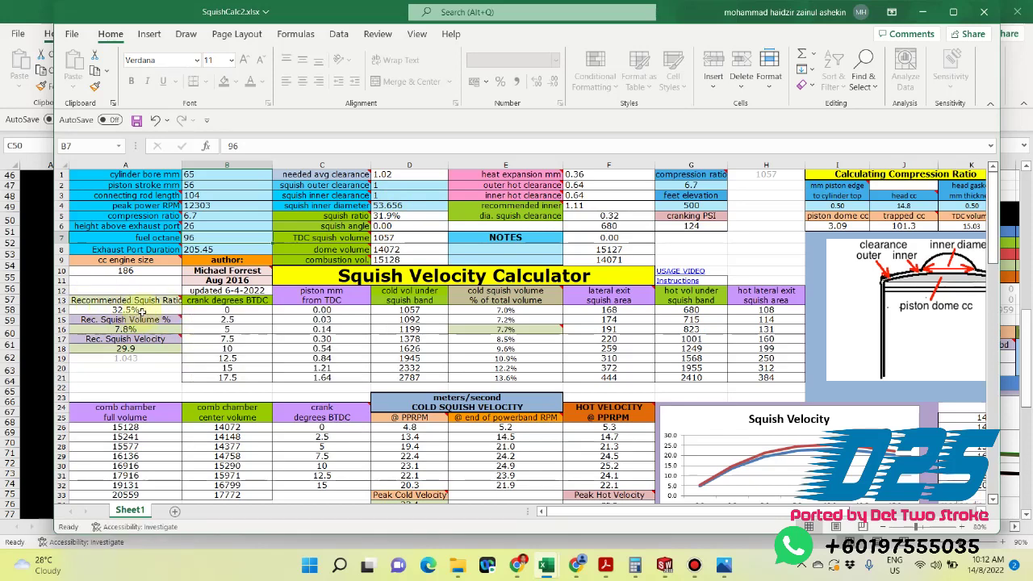
mouse_move(142, 334)
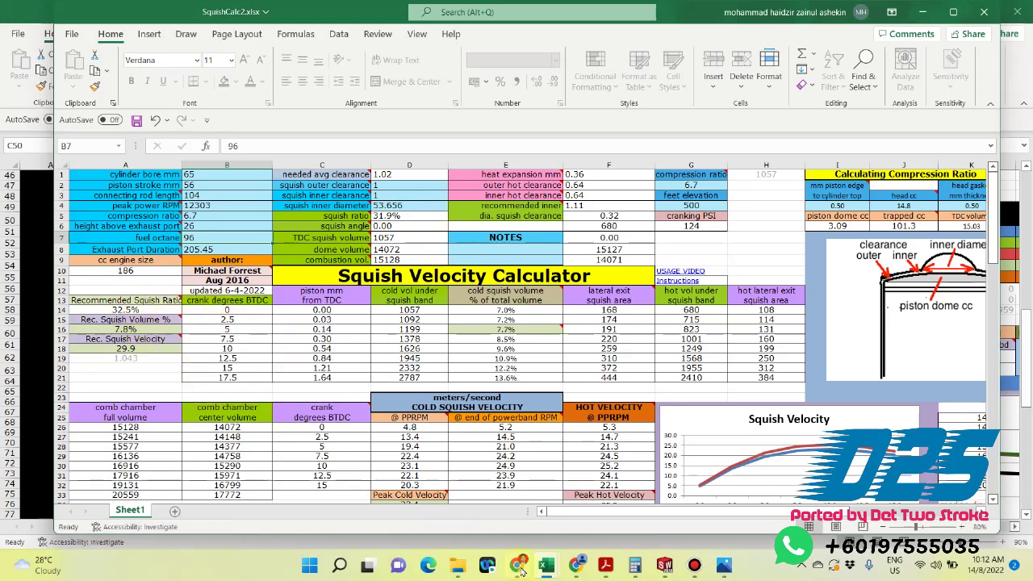
Step: Bring up D2S PORTING CALCULATOR V3-2 and narrow its window so the SquishCalc2.xlsx input columns remain visible beside it
mouse_move(540, 570)
left_click(407, 492)
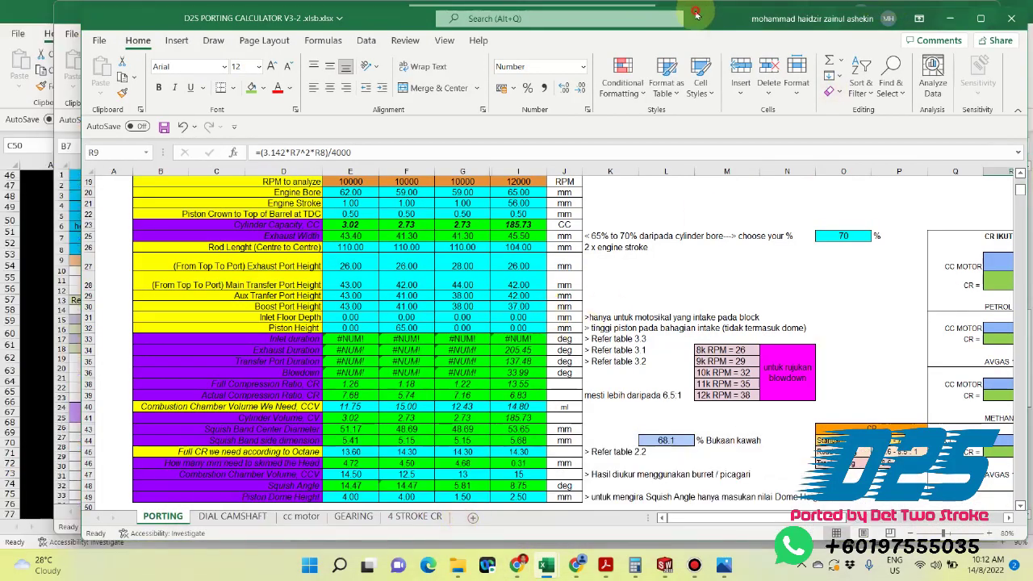
left_click_drag(696, 14, 696, 27)
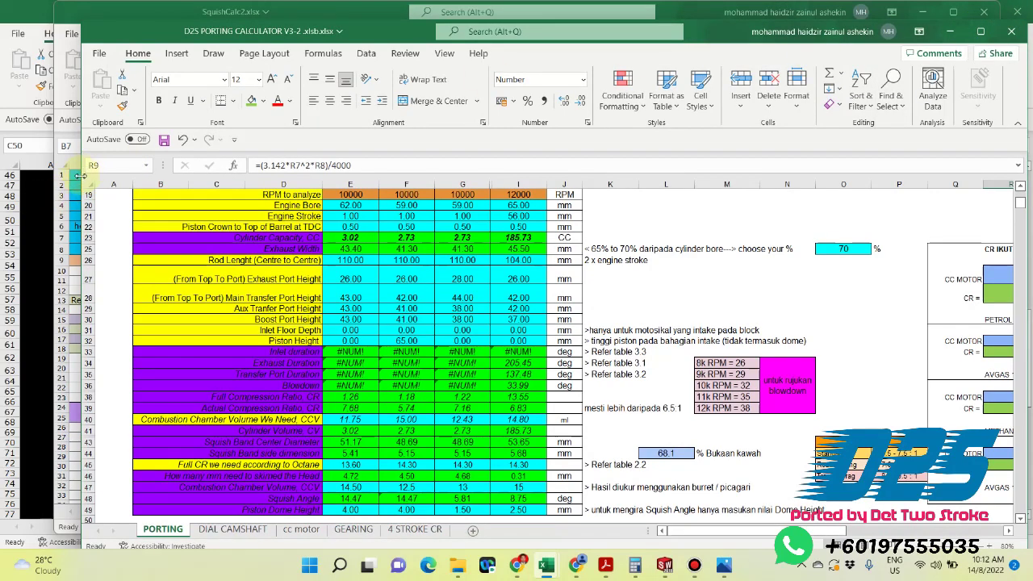
left_click_drag(80, 176, 309, 184)
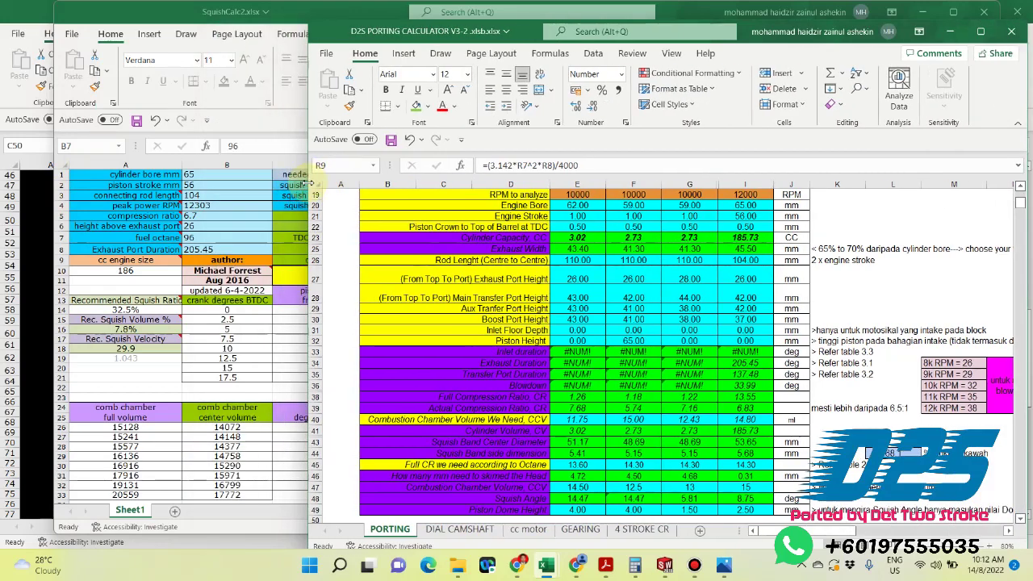
Step: Set the PEAK RPM below the squish band calculation on the PORTING sheet to 12303
left_click_drag(807, 530, 950, 528)
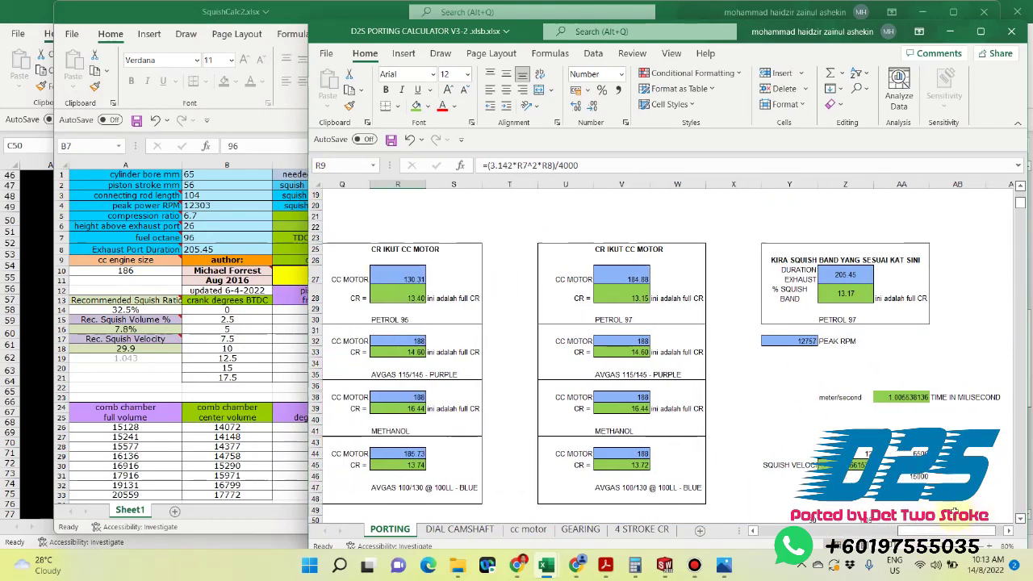
left_click(754, 342)
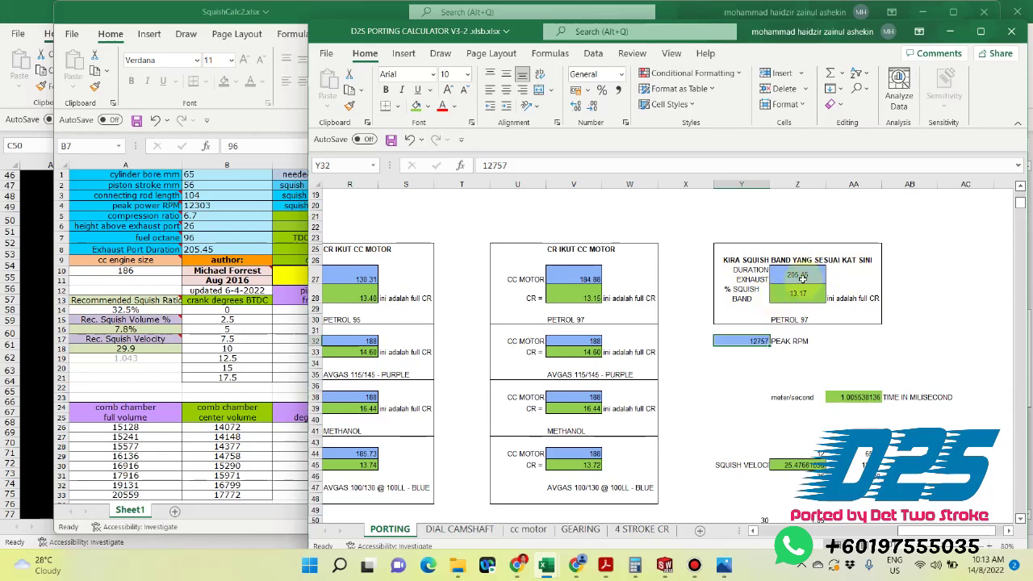
left_click(752, 346)
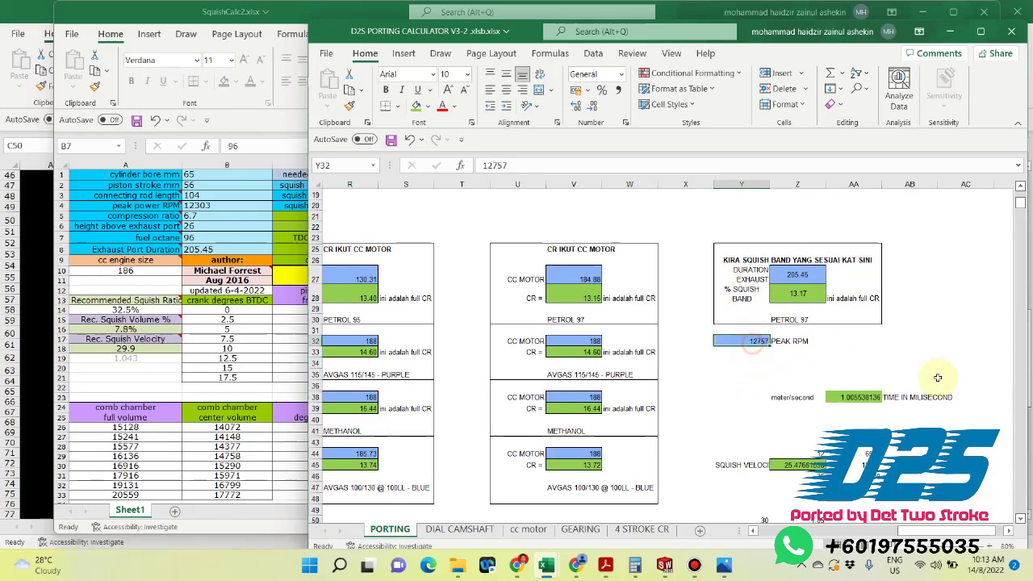
type("1230")
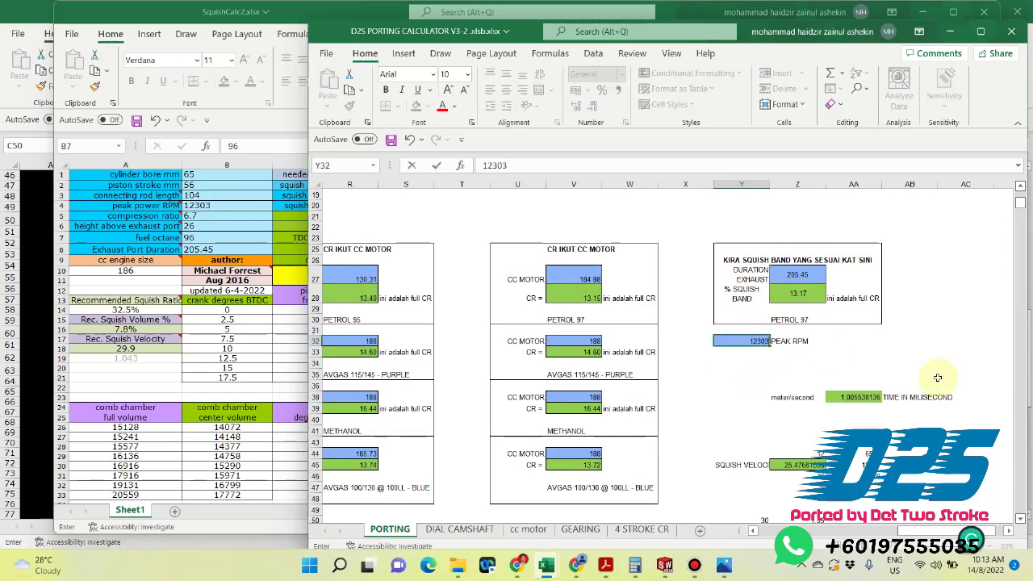
type("3")
key("Return")
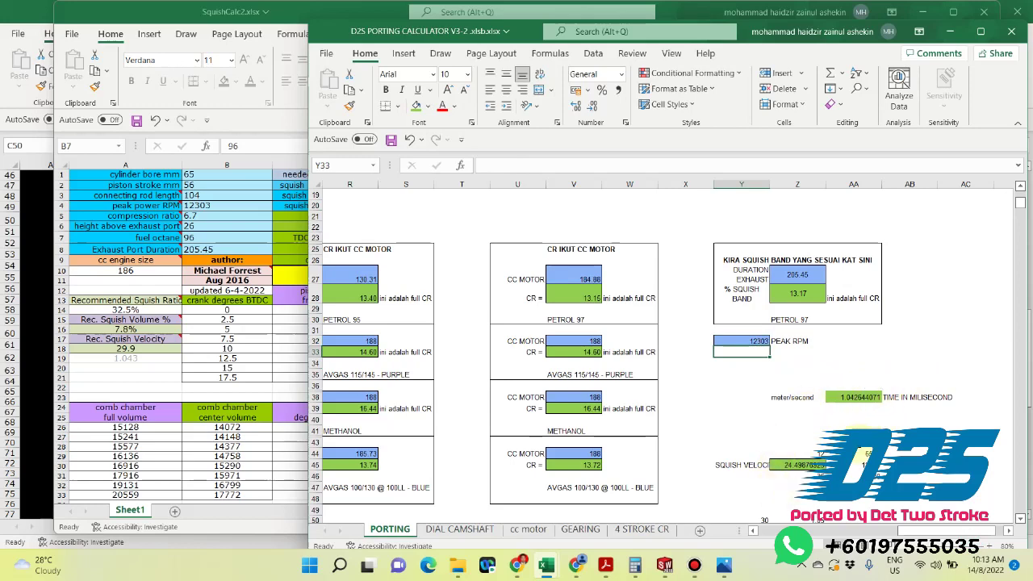
Step: Uncover SquishCalc2.xlsx and compare its peak cold velocity with the porting calculator's squish velocity
scroll(785, 442, "down", 1)
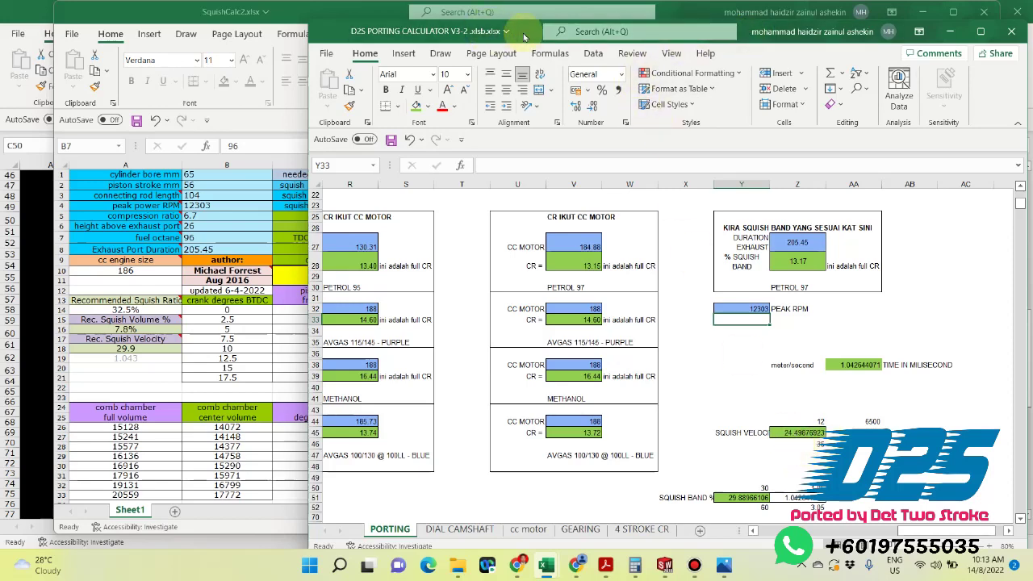
left_click_drag(526, 36, 647, 40)
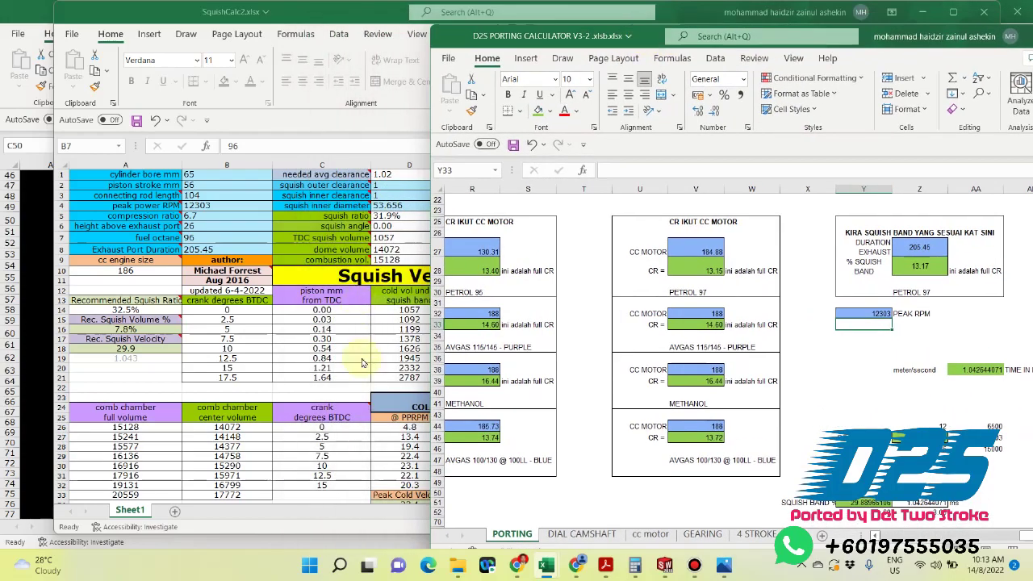
left_click_drag(521, 39, 669, 45)
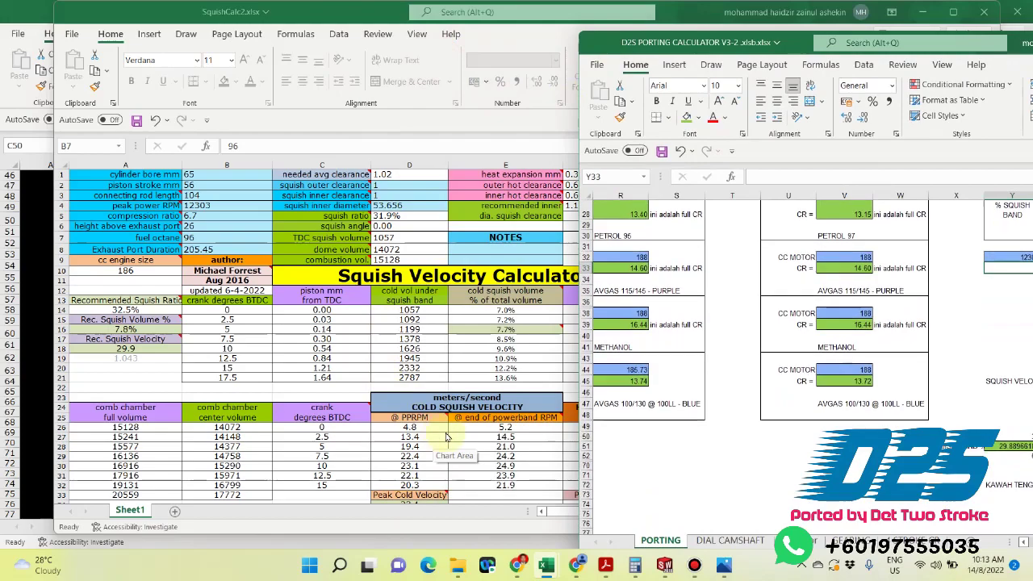
key("alt+Tab")
scroll(490, 435, "down", 2)
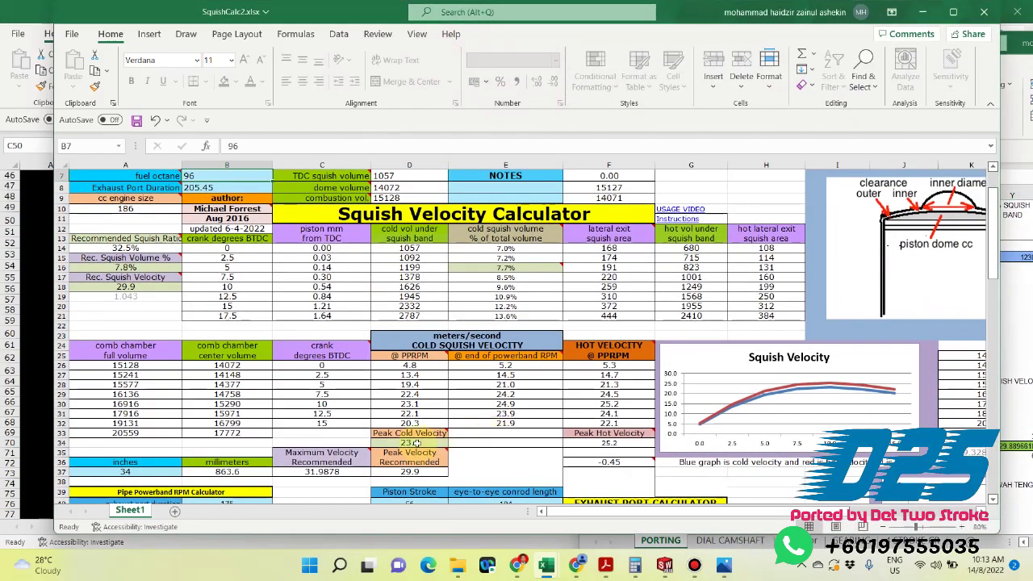
left_click(411, 447)
scroll(459, 422, "down", 2)
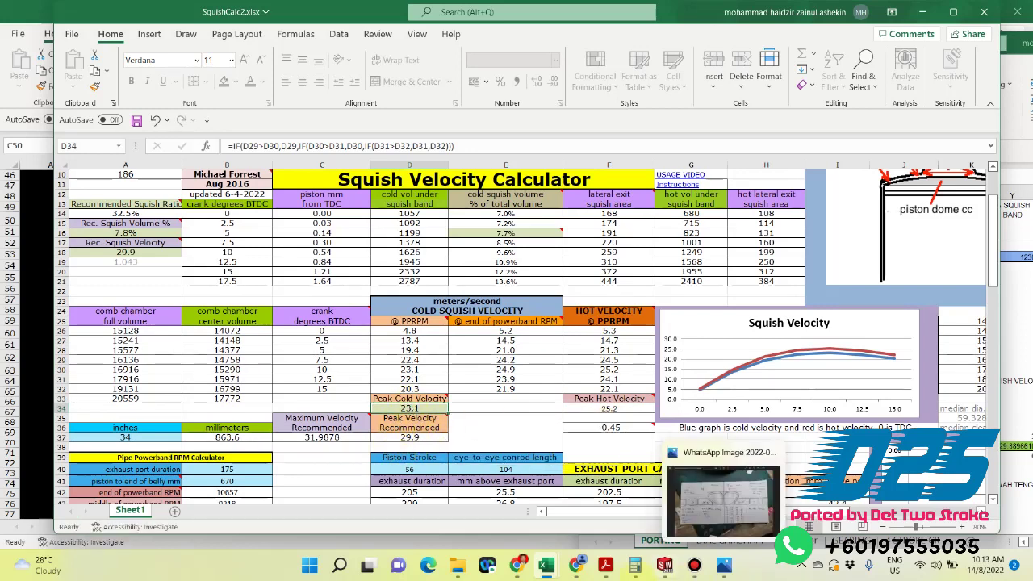
Step: Return to D2S PORTING CALCULATOR V3-2 beside SquishCalc2.xlsx and compare its squish band percentage with the recommended squish ratio
mouse_move(554, 578)
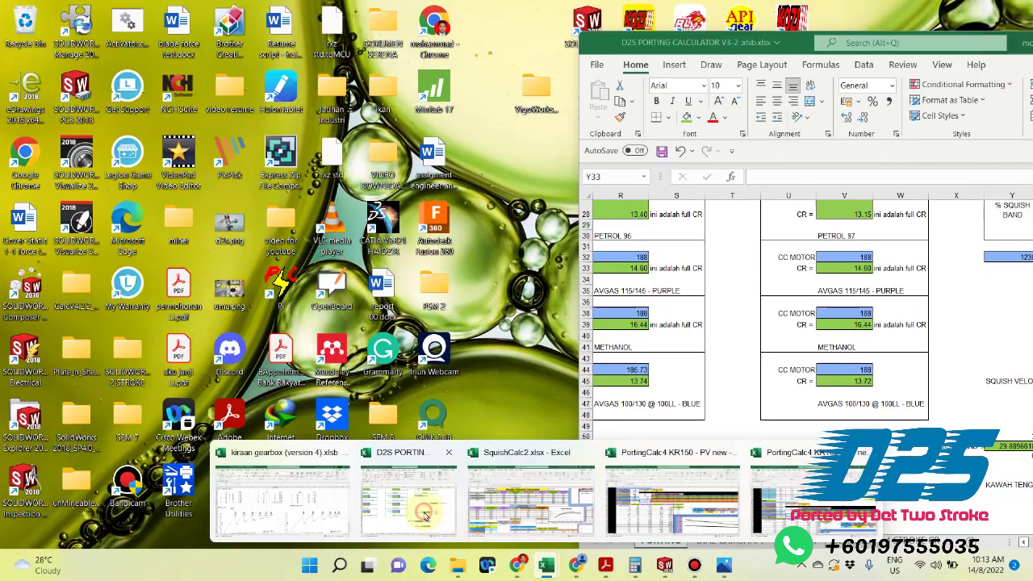
left_click(452, 515)
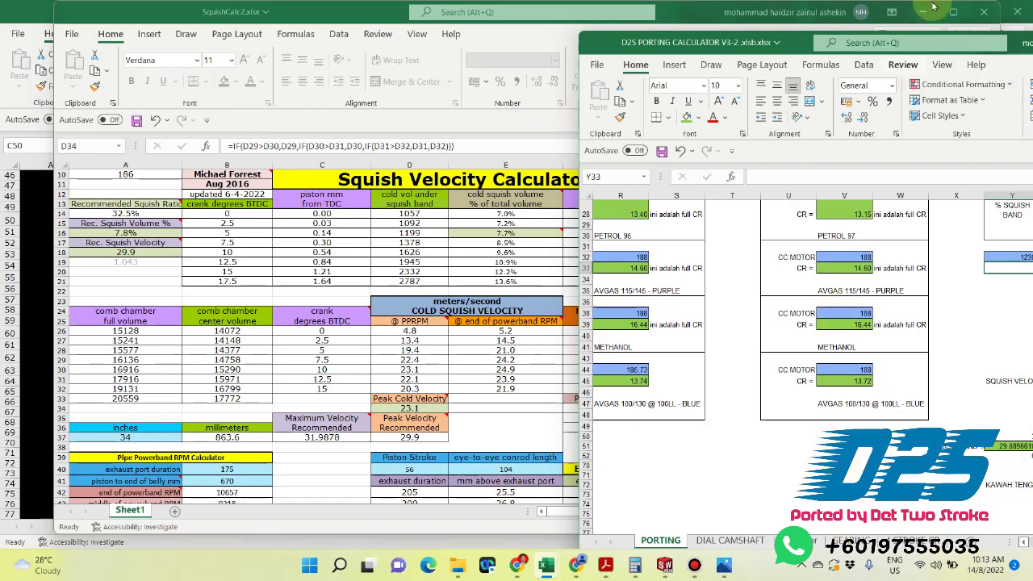
left_click_drag(592, 42, 449, 58)
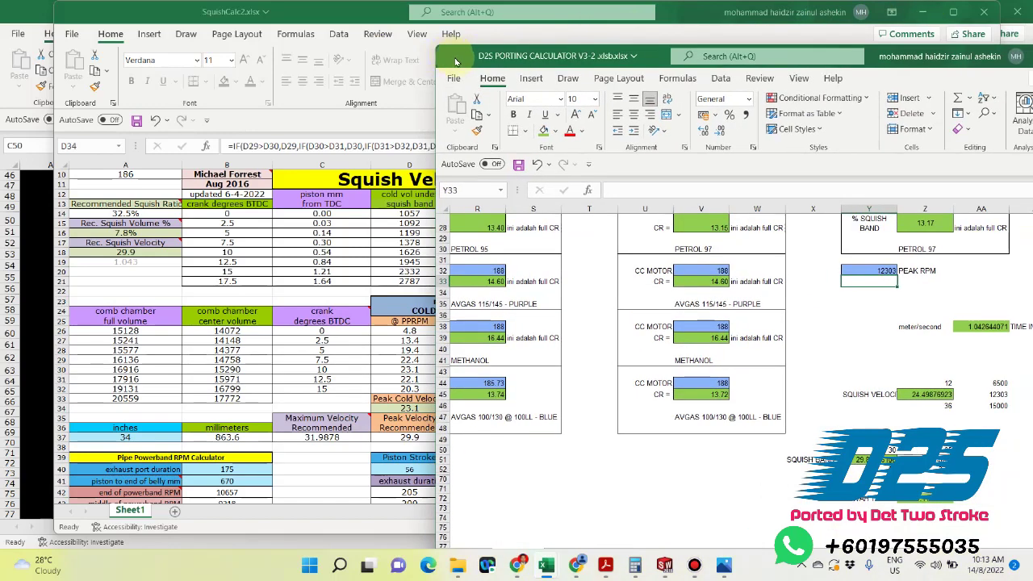
left_click(807, 478)
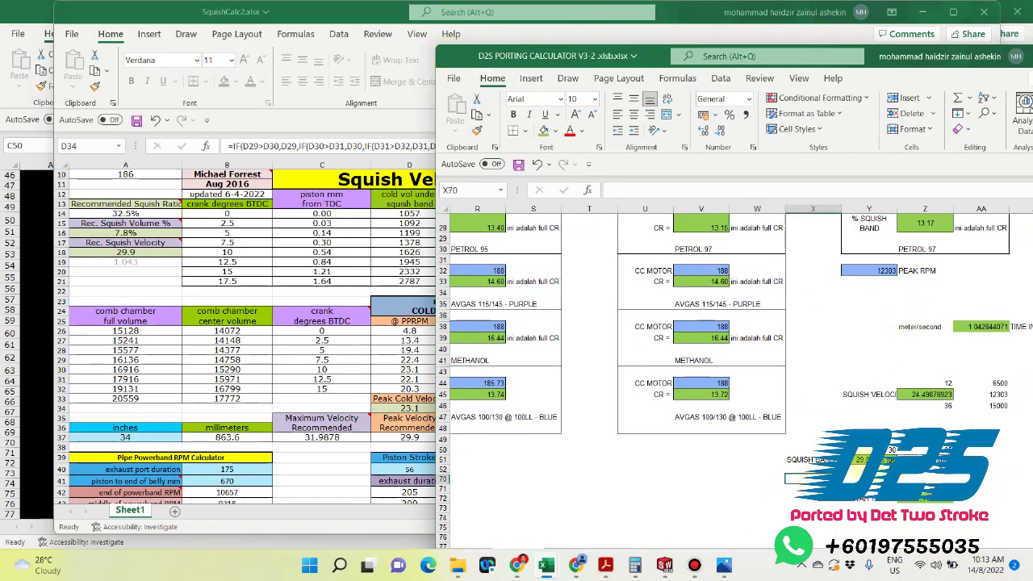
left_click(870, 459)
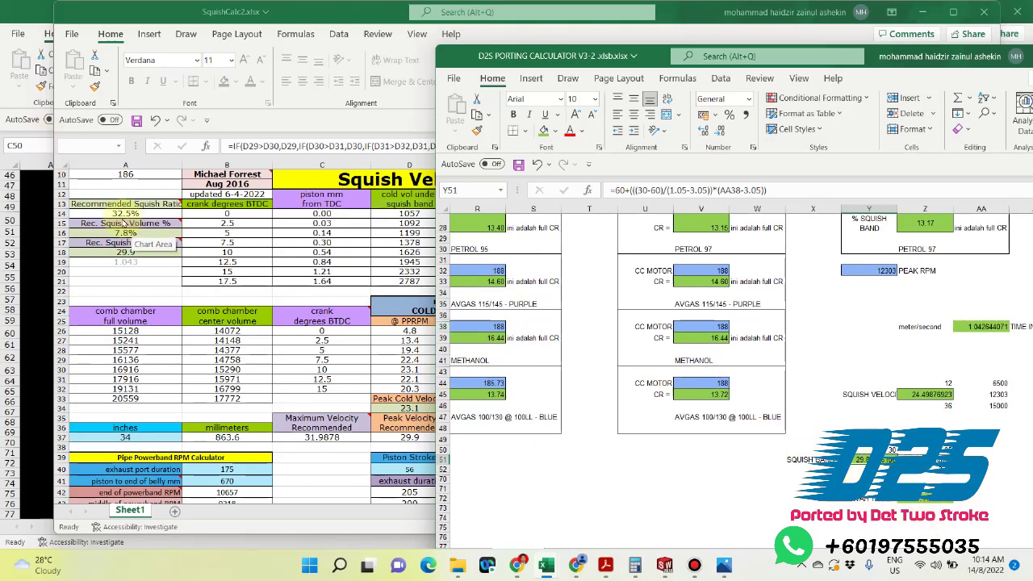
Step: Switch to Calculator and subtract 100 from the recommended squish ratio of 32.5 to get the bowl opening percentage
left_click(635, 565)
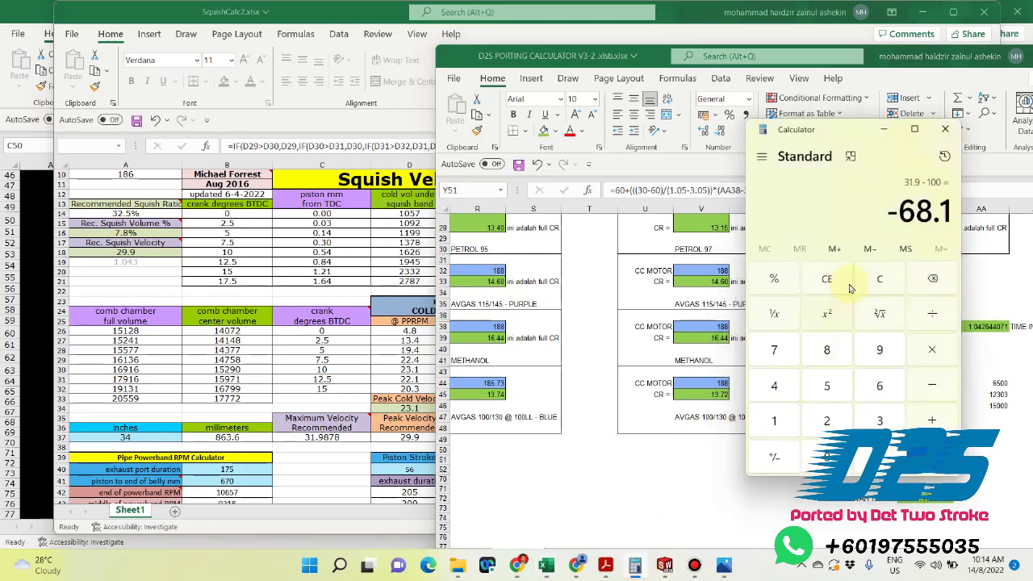
left_click(825, 279)
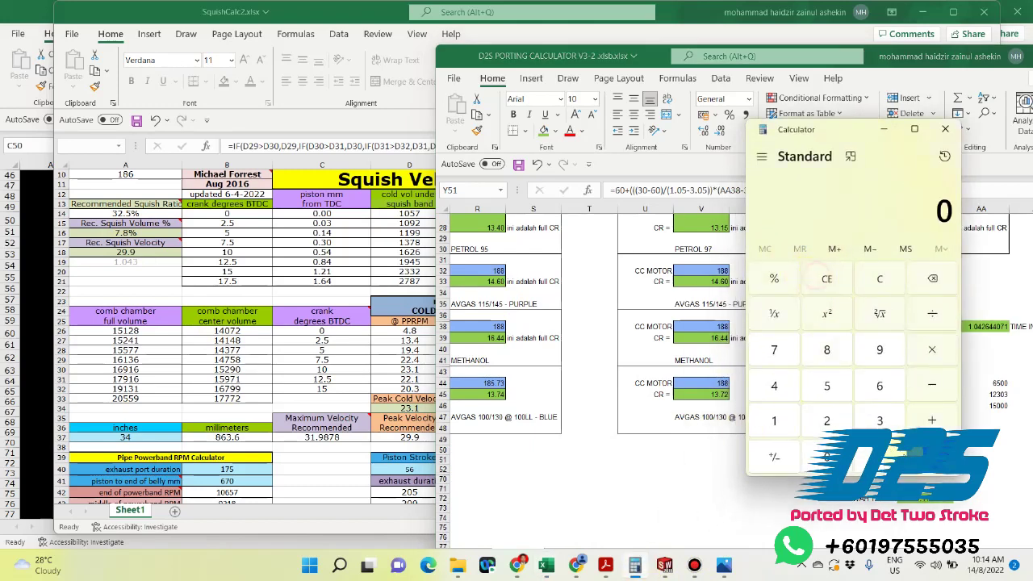
left_click(880, 418)
left_click(826, 421)
key("period")
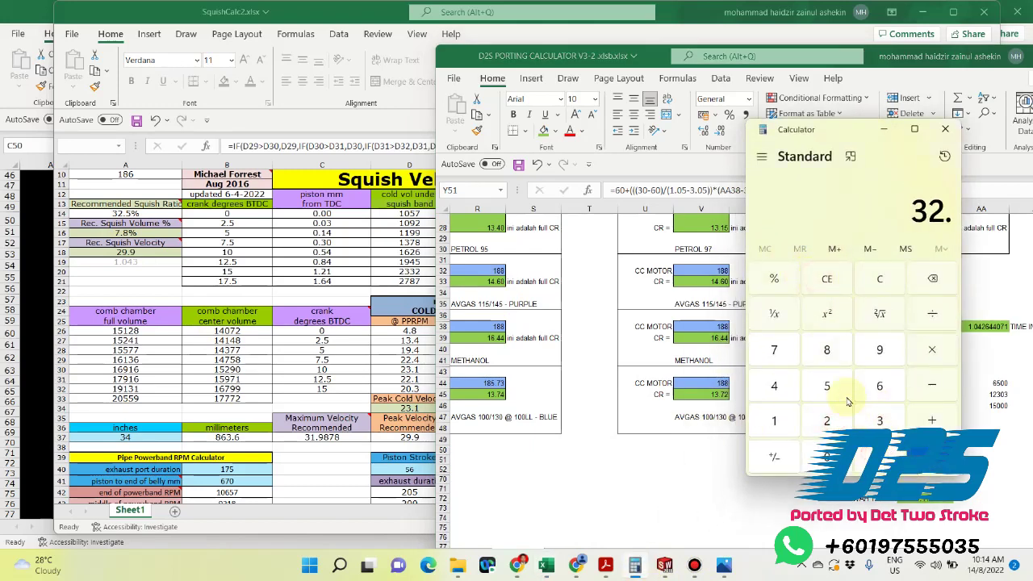
left_click(827, 386)
left_click(933, 386)
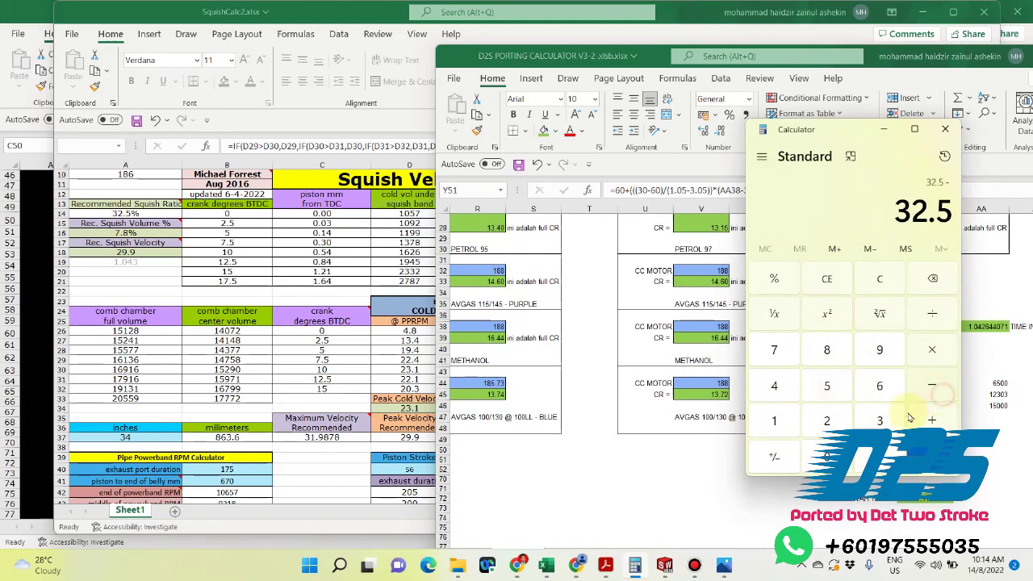
left_click(777, 422)
left_click(825, 456)
left_click(825, 456)
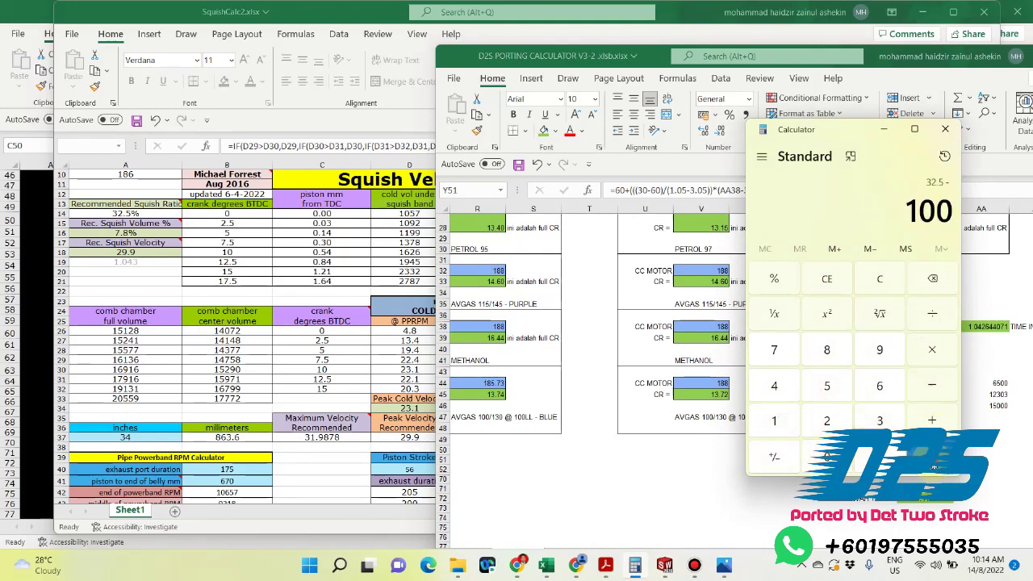
left_click(921, 454)
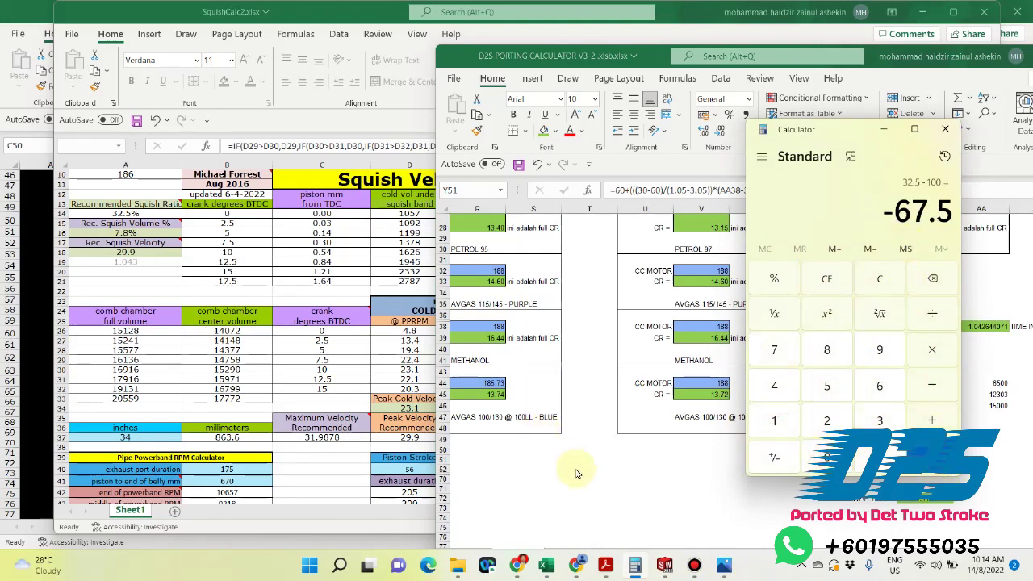
Step: Return to D2S PORTING CALCULATOR V3-2 and set the % Bukaan kawah value on the PORTING sheet to 67.5
key("alt+Tab")
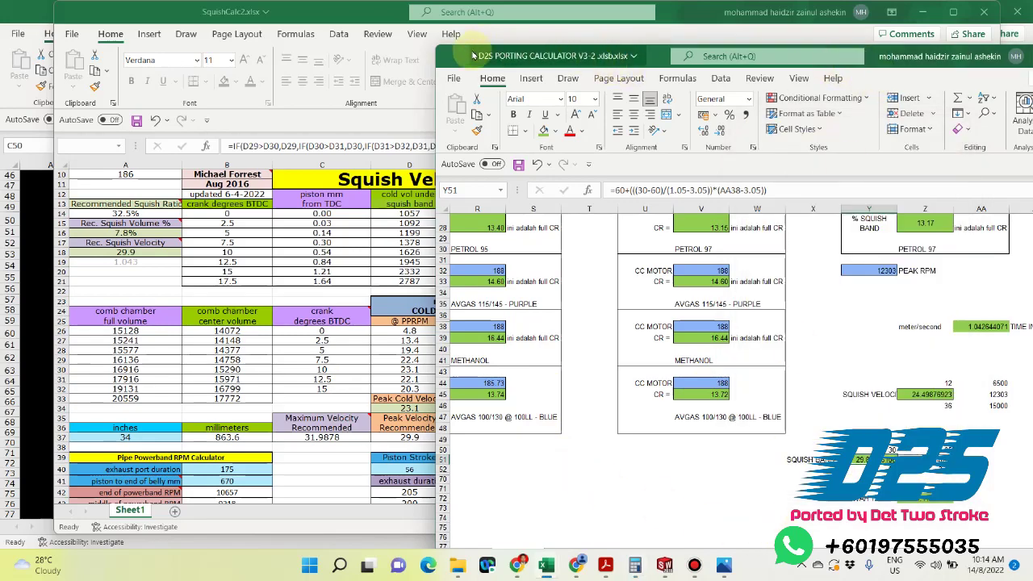
left_click_drag(492, 55, 435, 36)
scroll(822, 409, "left", 5)
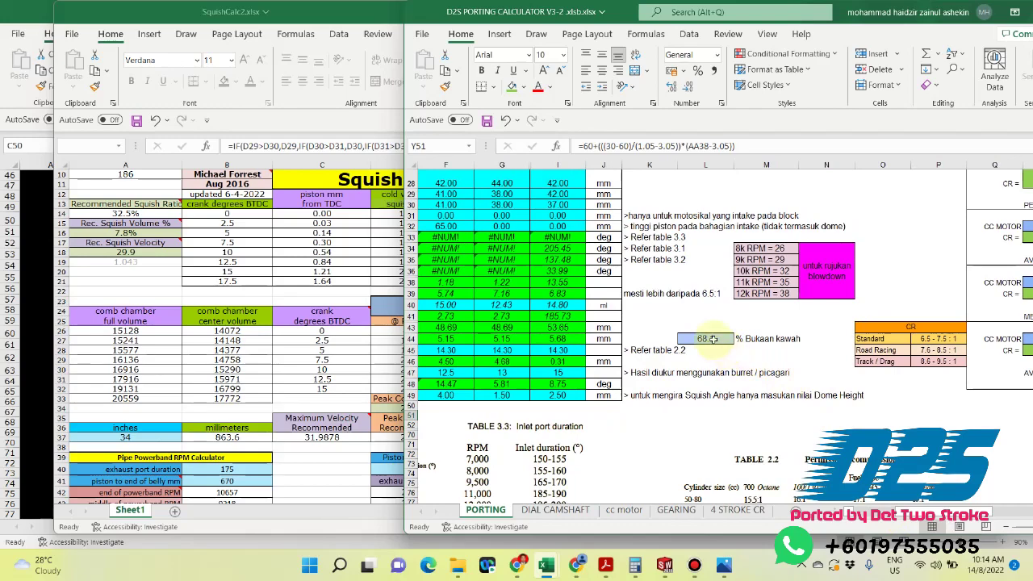
left_click(707, 338)
mouse_move(635, 565)
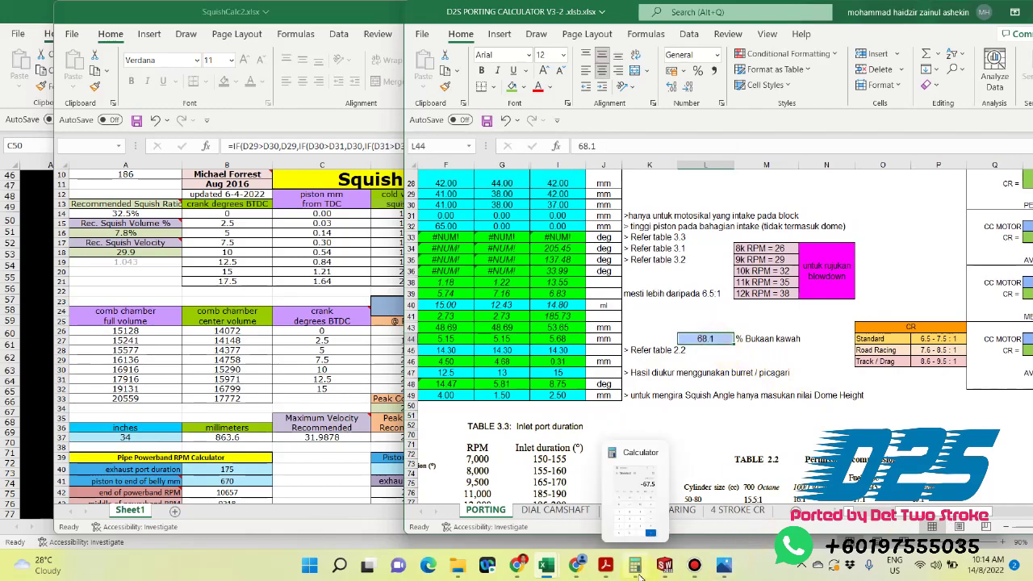
mouse_move(666, 504)
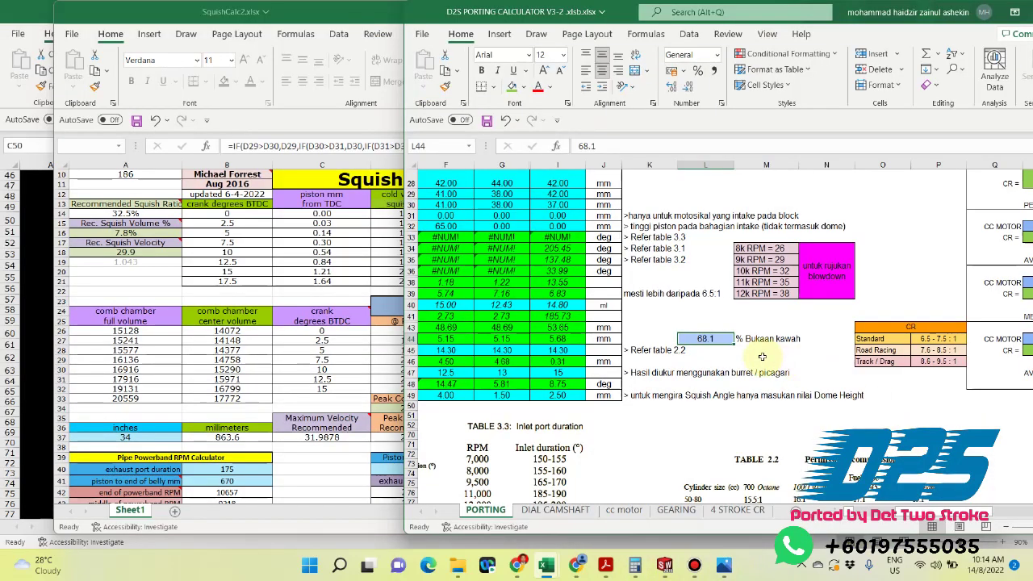
type("67.")
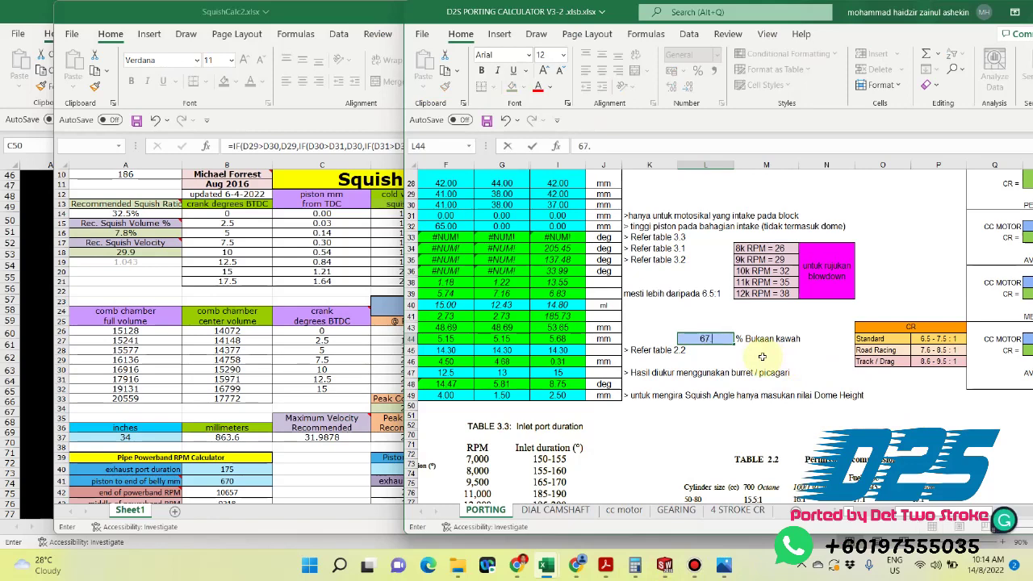
type("5")
key("Return")
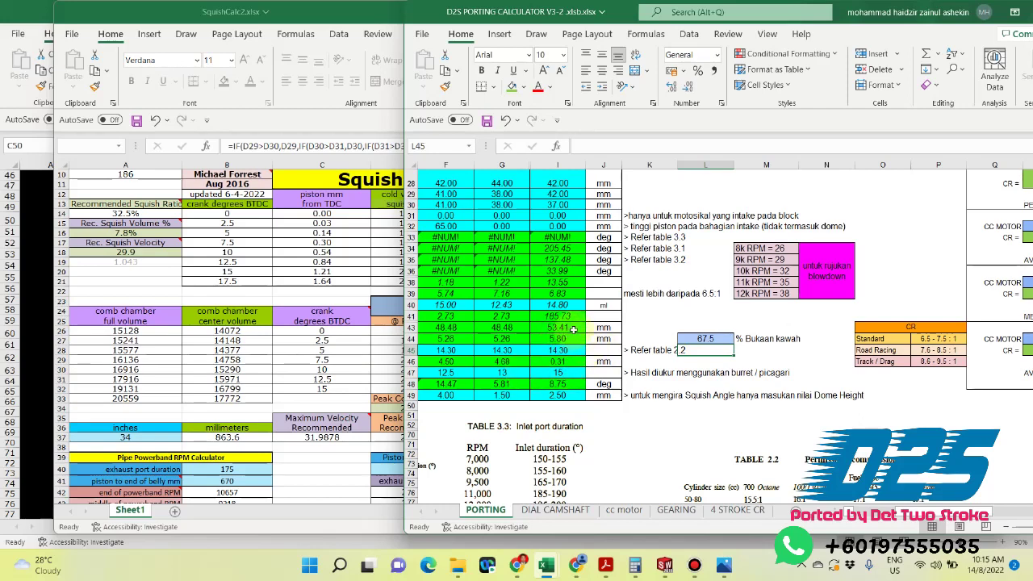
Step: Place the porting calculator beside SquishCalc2.xlsx and set the squish inner diameter in SquishCalc2.xlsx to the resulting 53.41 mm
scroll(565, 331, "up", 3)
scroll(517, 340, "down", 3)
left_click(161, 11)
scroll(409, 201, "up", 3)
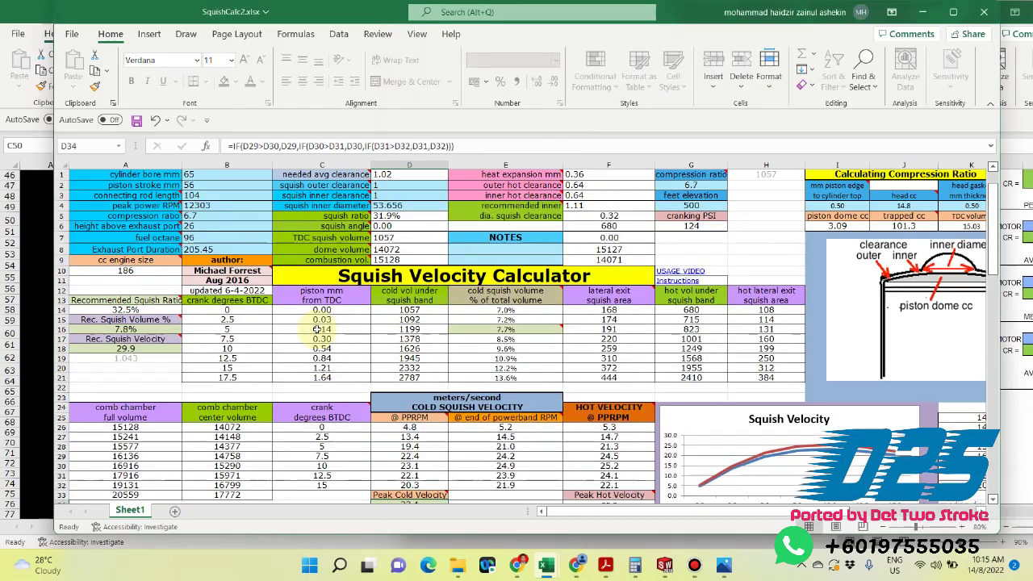
left_click(409, 203)
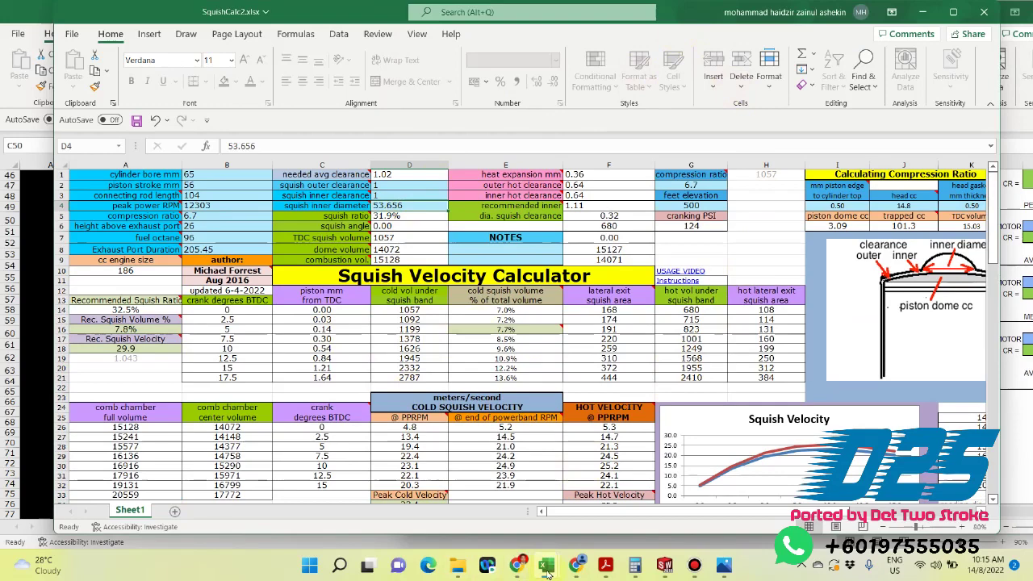
mouse_move(546, 565)
left_click(427, 497)
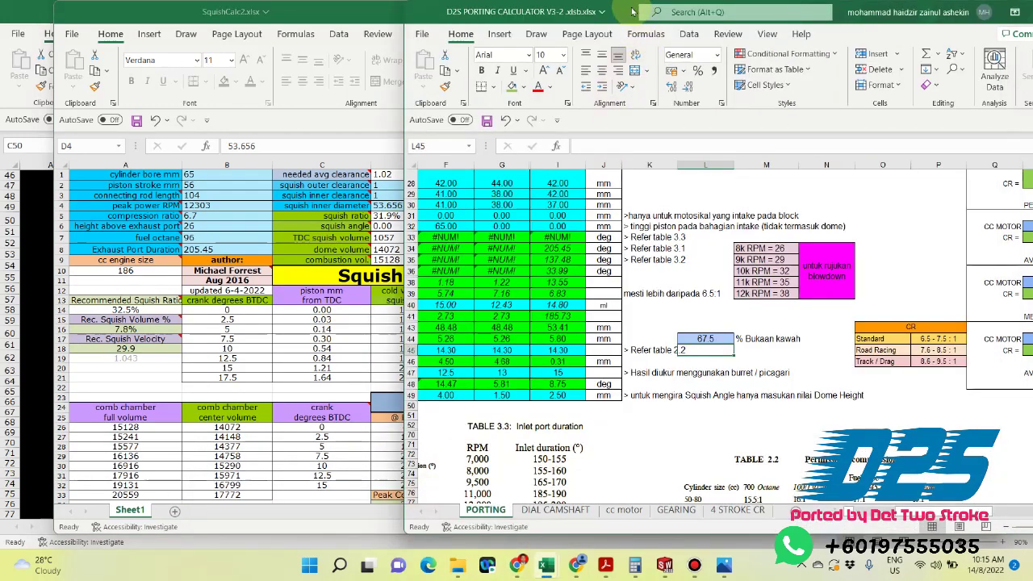
left_click_drag(424, 11, 538, 26)
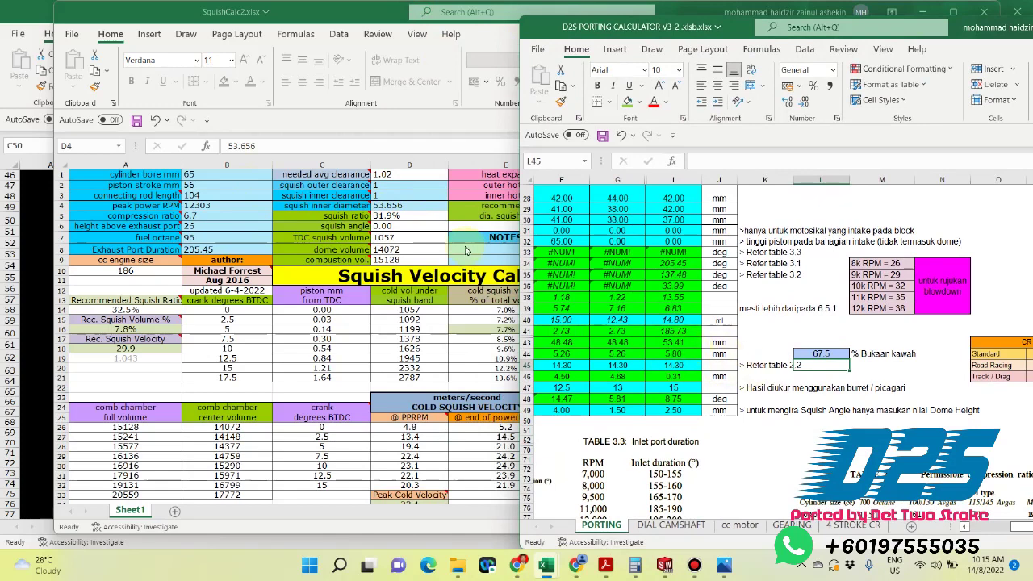
left_click(405, 205)
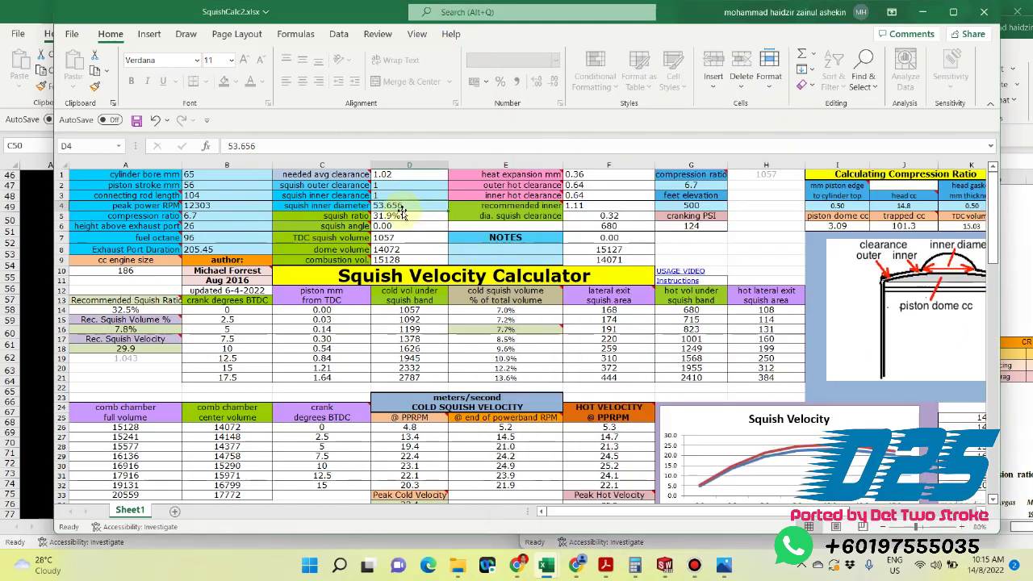
type("53.")
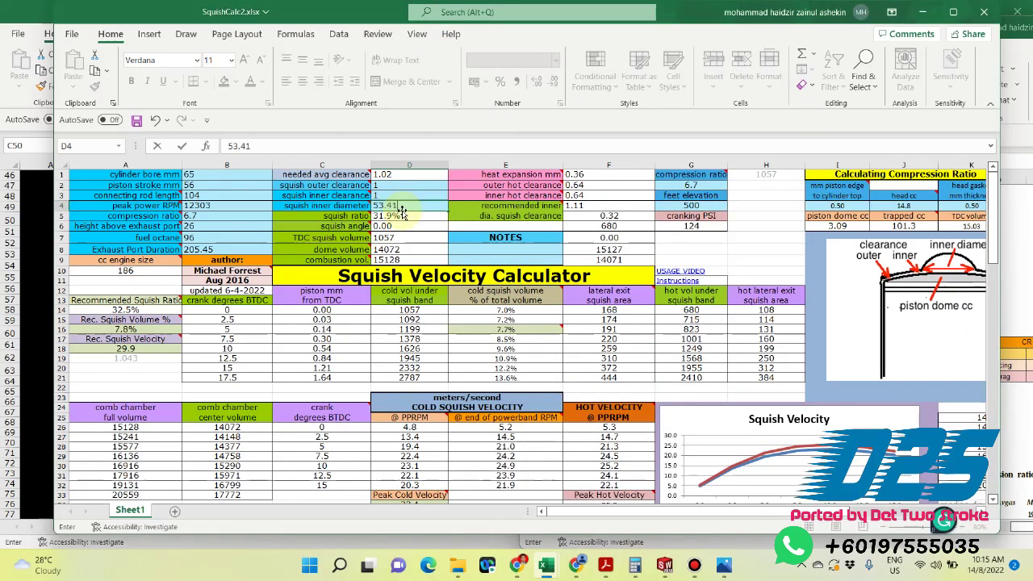
type("41")
key("Return")
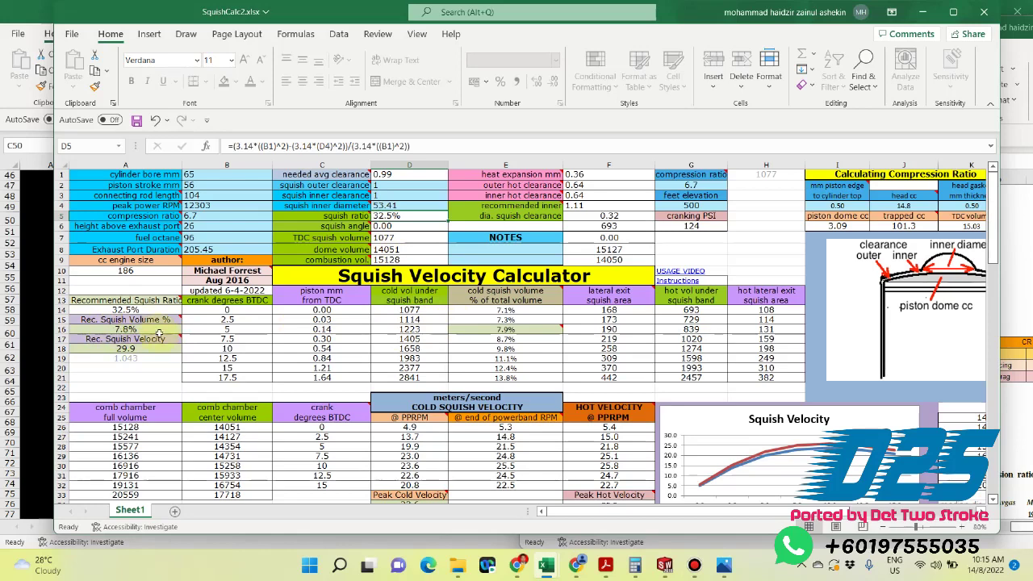
Step: Compare the squish volume and peak squish velocities in SquishCalc2.xlsx with their recommended values, and review the compression ratio section
mouse_move(124, 338)
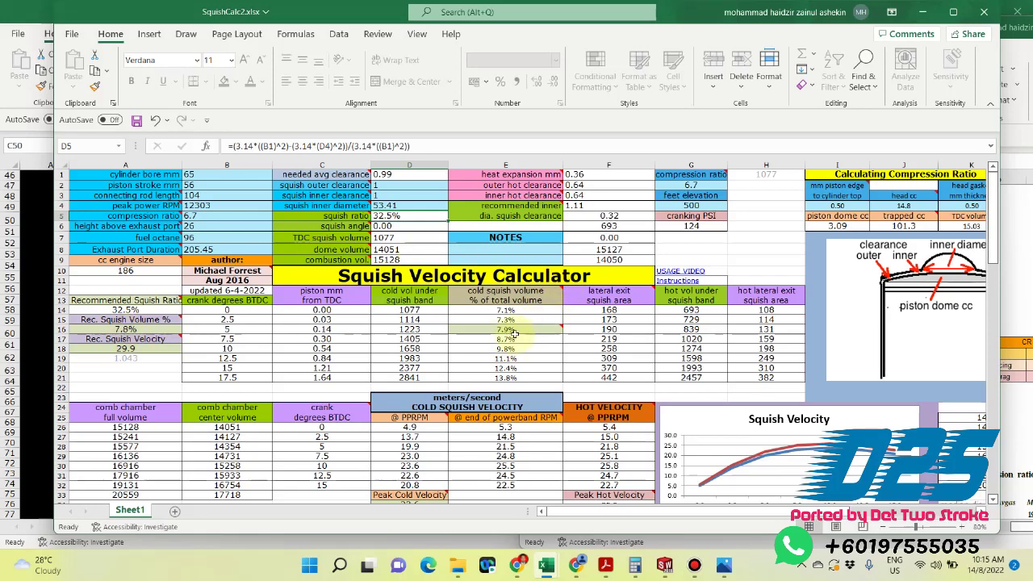
mouse_move(514, 332)
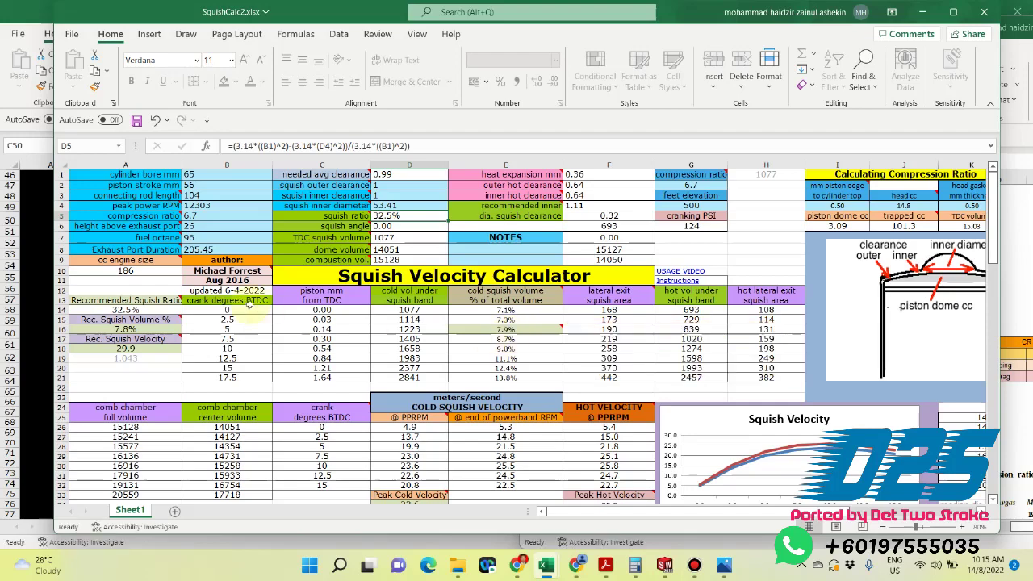
scroll(476, 338, "down", 2)
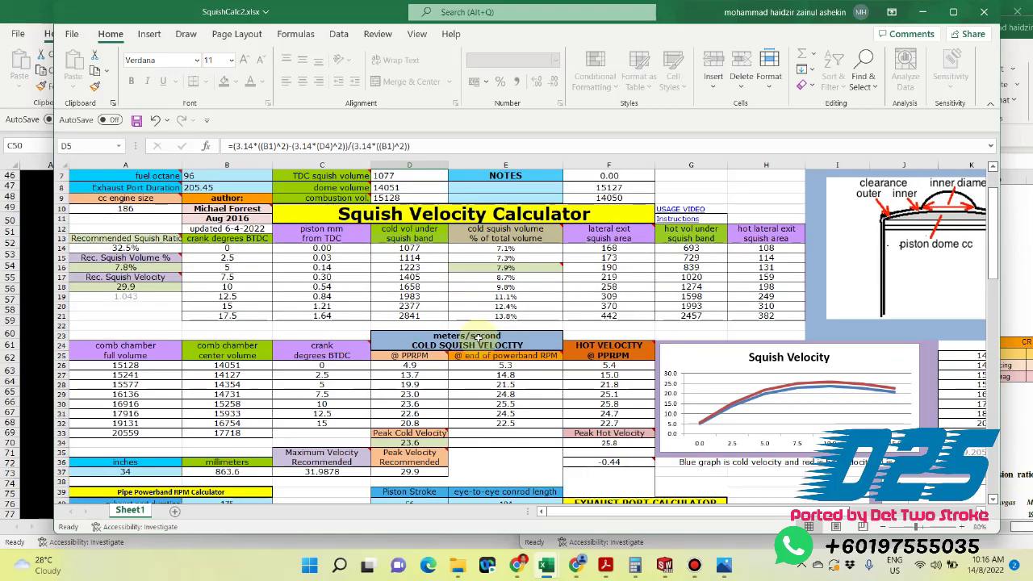
scroll(480, 336, "up", 2)
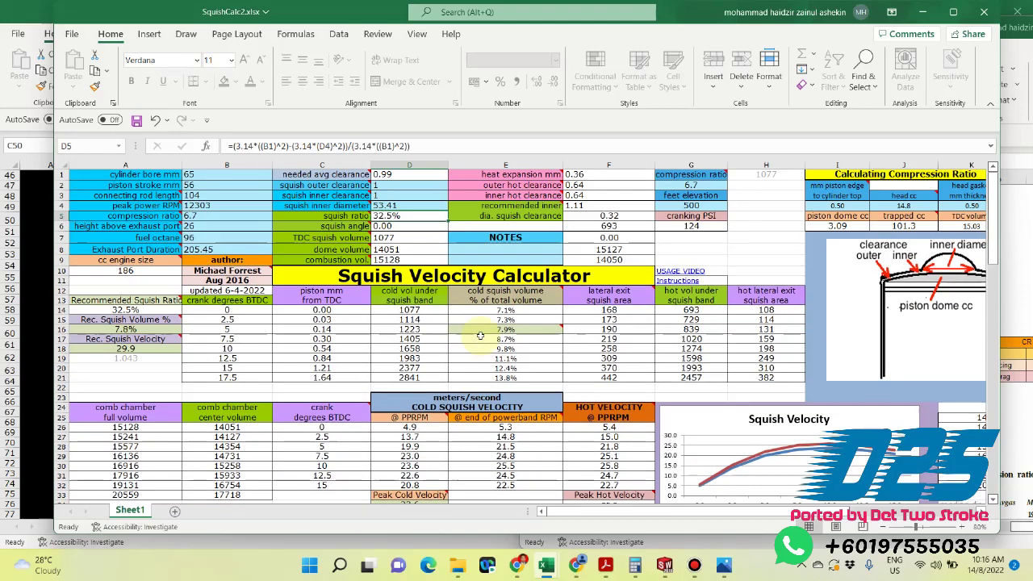
mouse_move(348, 196)
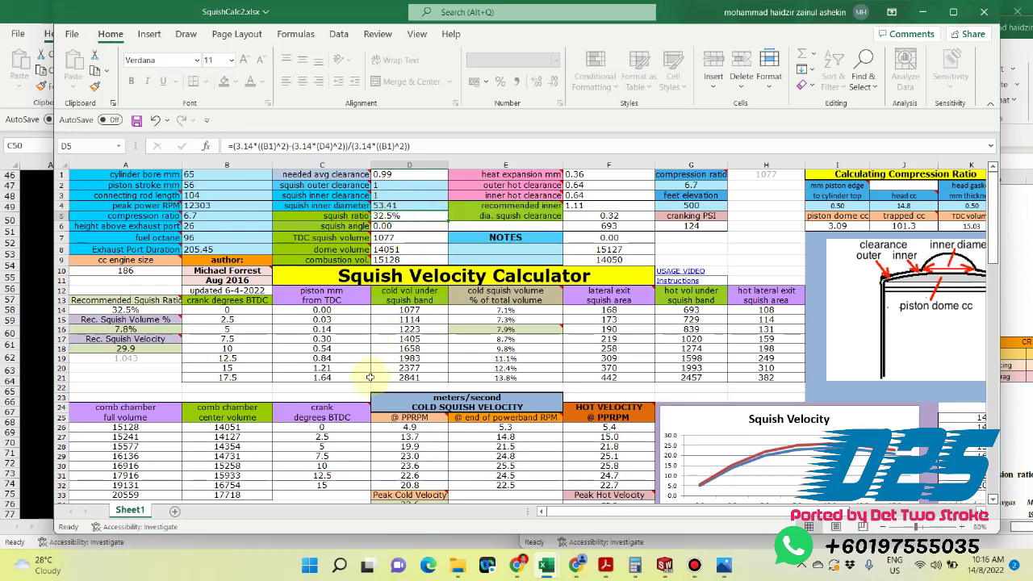
scroll(370, 377, "down", 3)
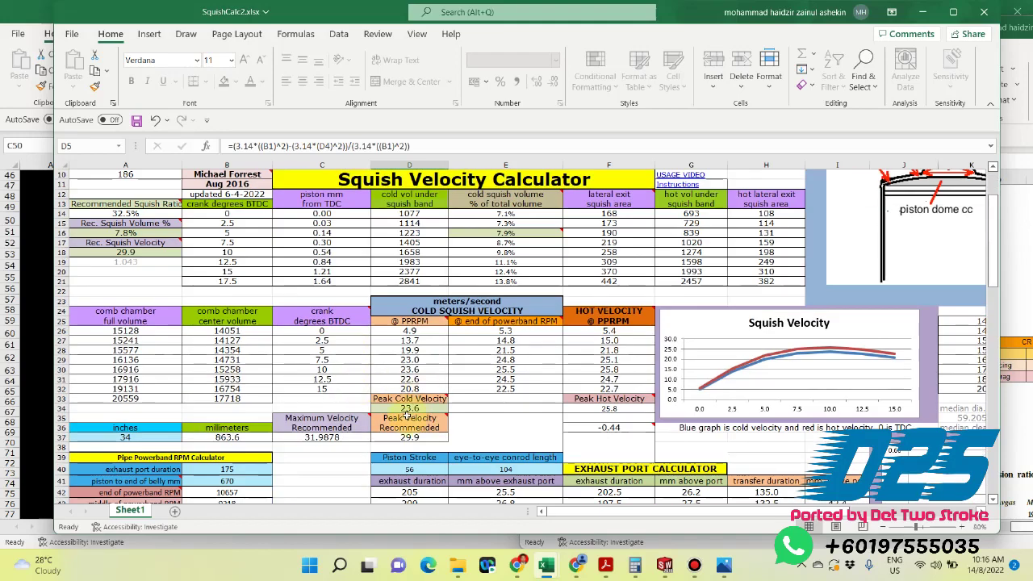
mouse_move(420, 418)
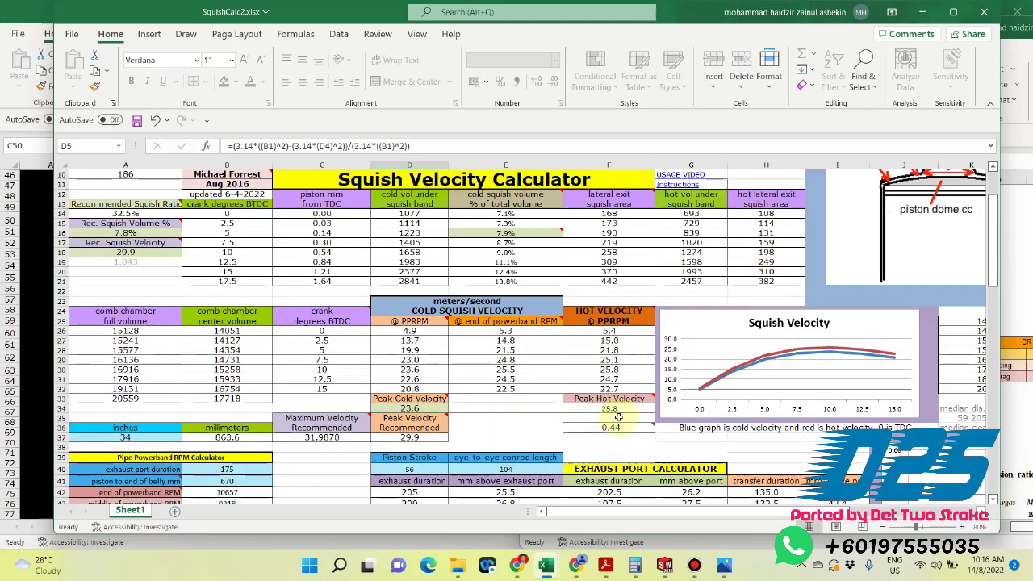
scroll(628, 400, "up", 3)
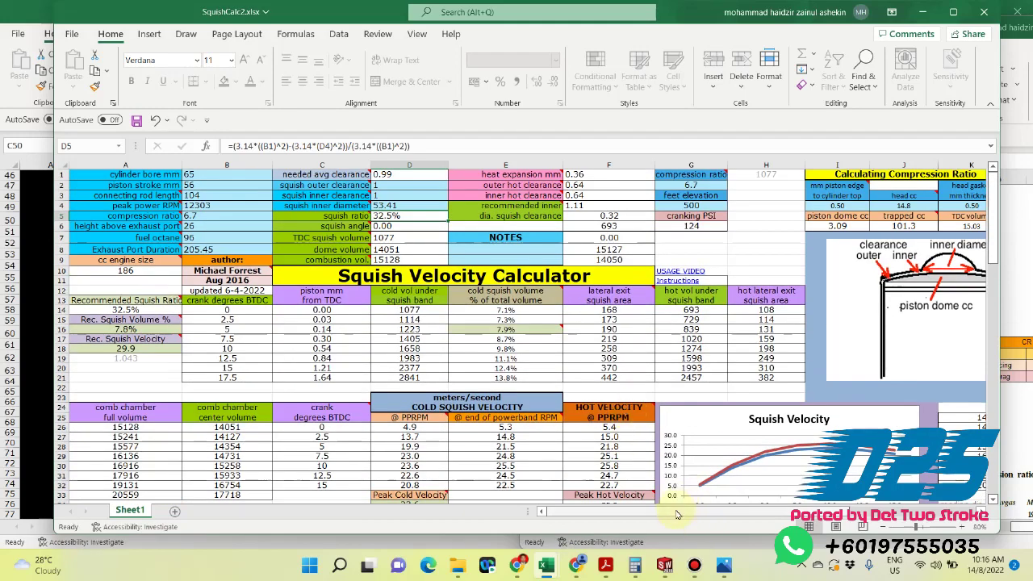
scroll(678, 515, "right", 5)
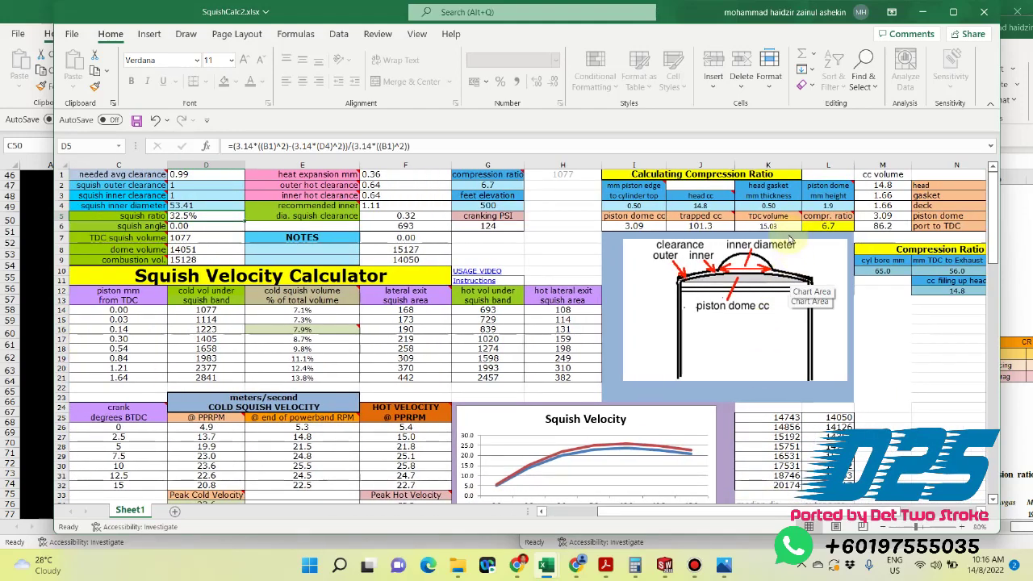
Step: Switch to D2S PORTING CALCULATOR V3-2, maximize its window, and examine the CR IKUT CC MOTOR block for AVGAS 100/130
mouse_move(570, 575)
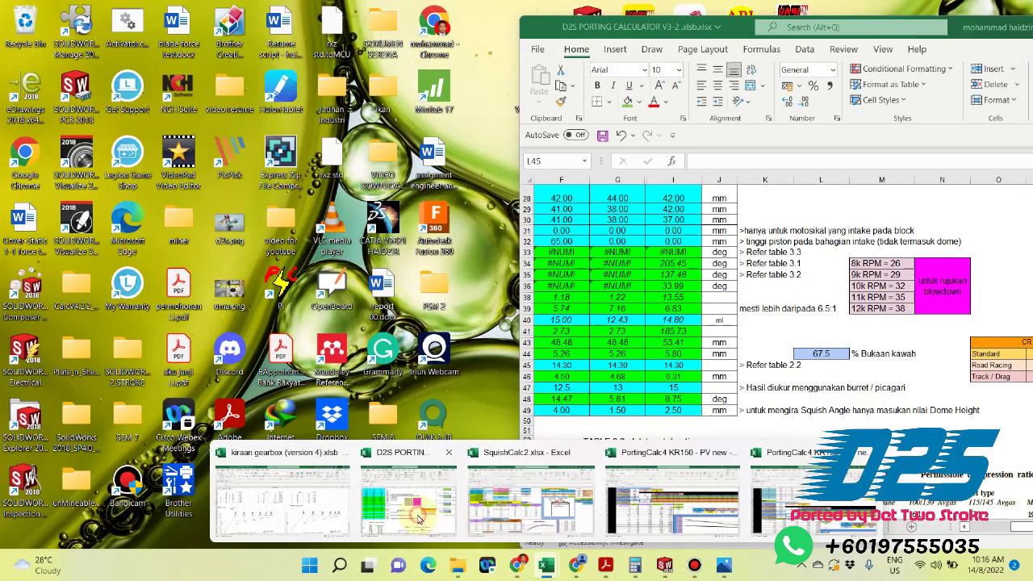
left_click(407, 493)
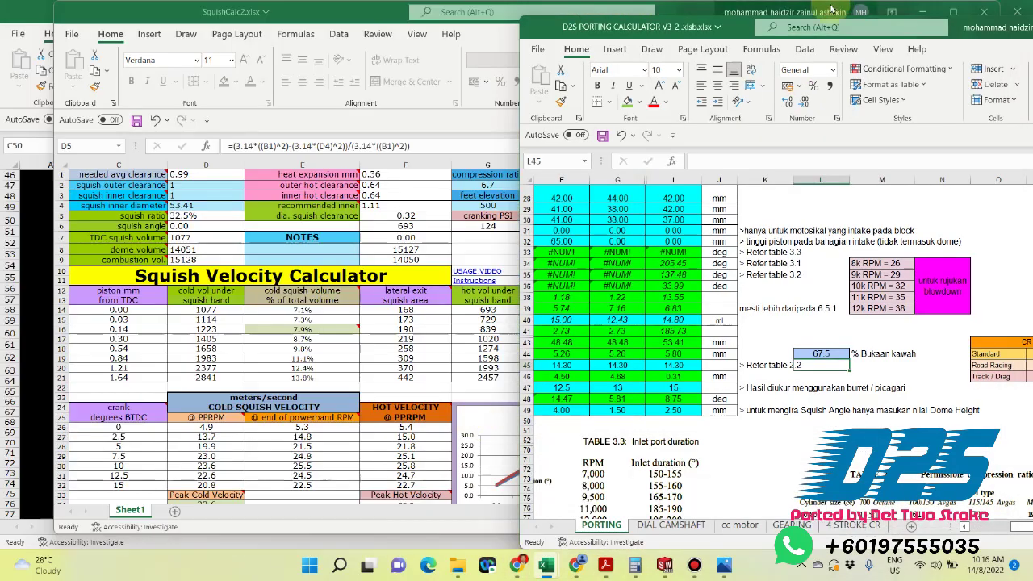
left_click_drag(572, 22, 243, 18)
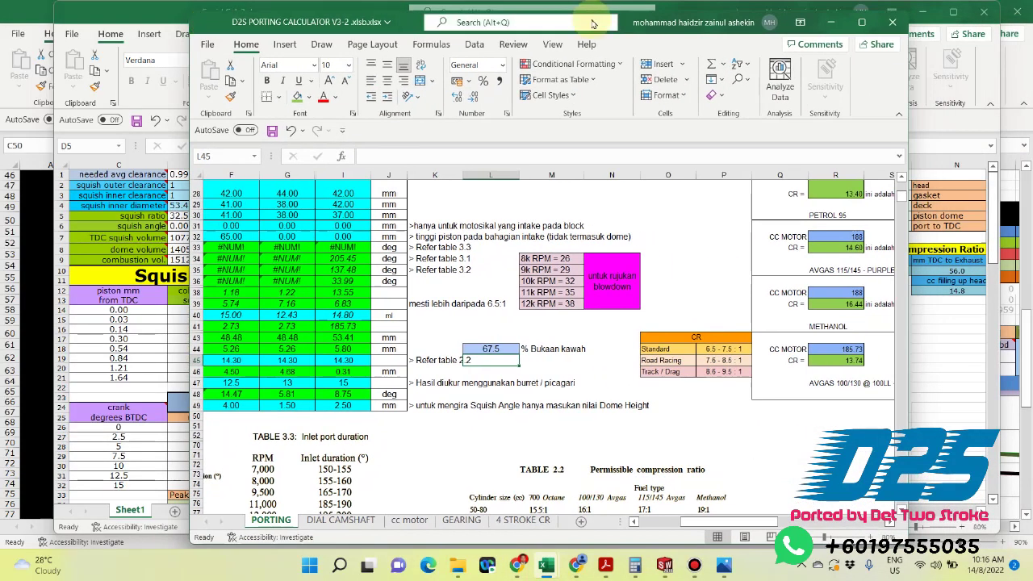
left_click(861, 20)
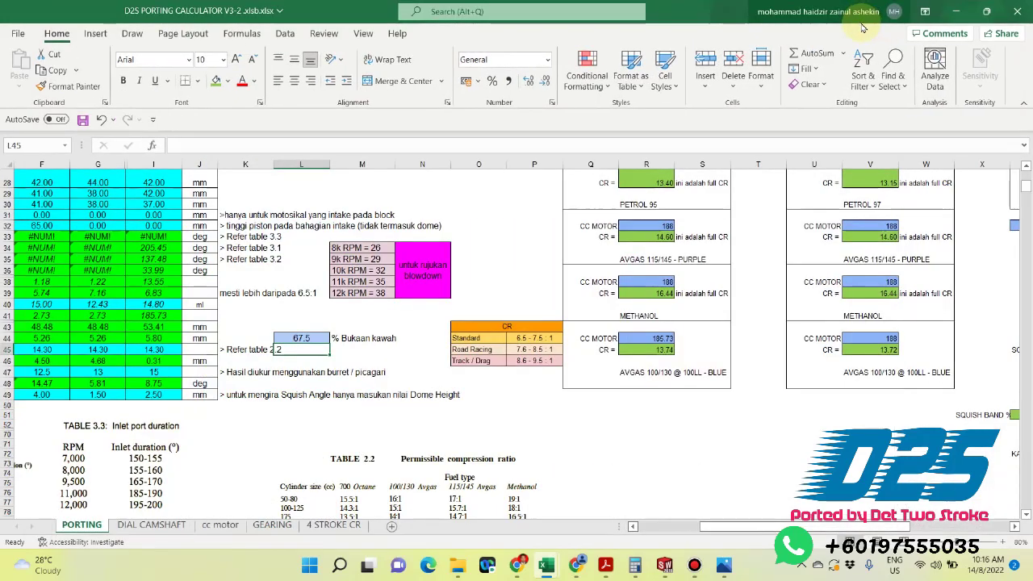
scroll(551, 355, "up", 3)
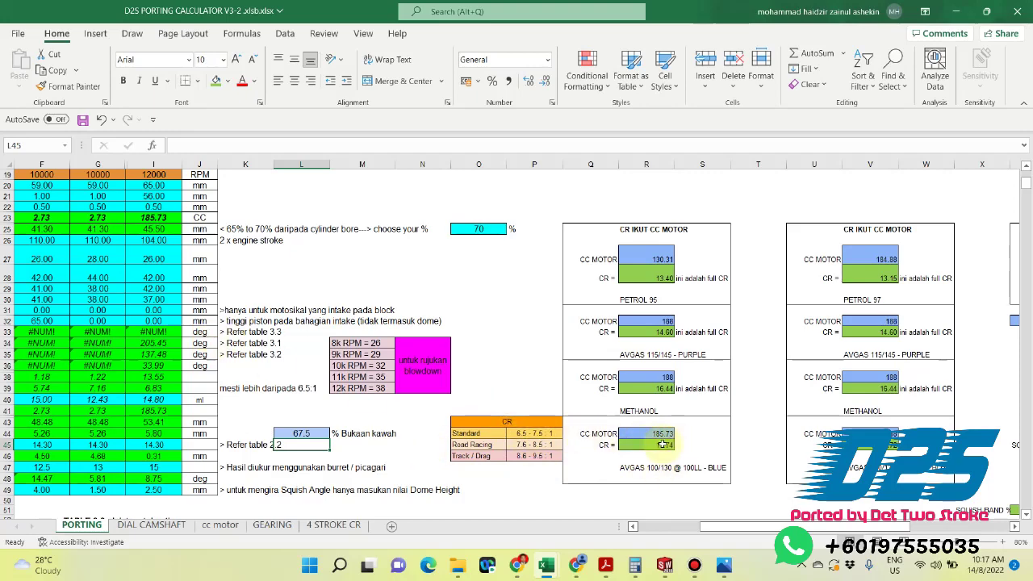
scroll(171, 230, "up", 1)
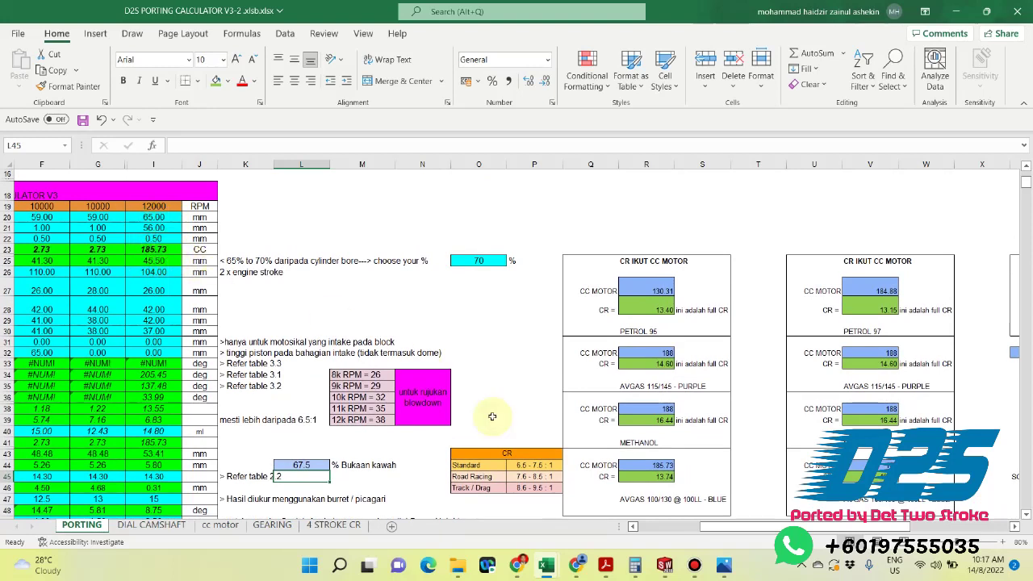
left_click(648, 466)
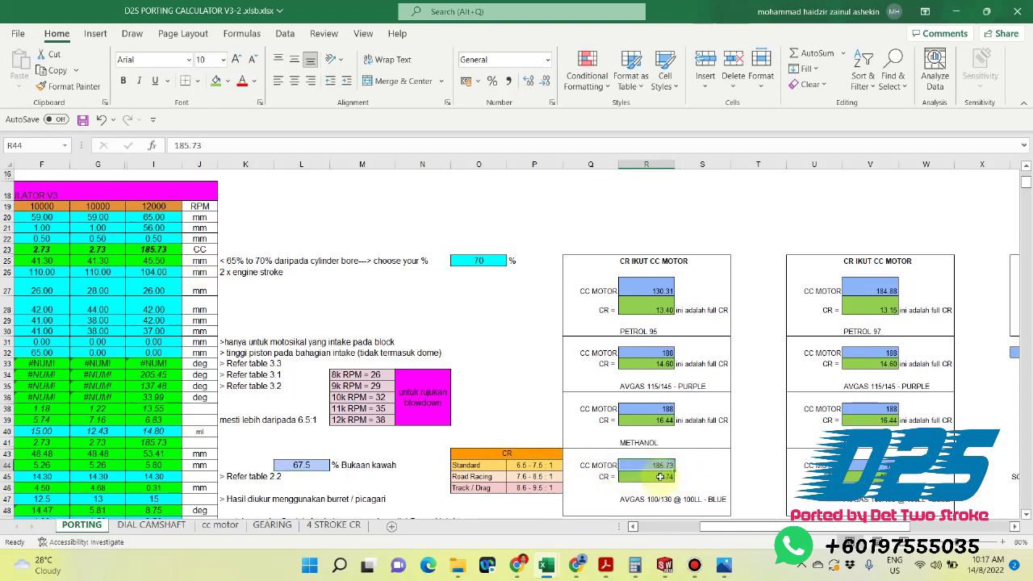
scroll(669, 484, "down", 1)
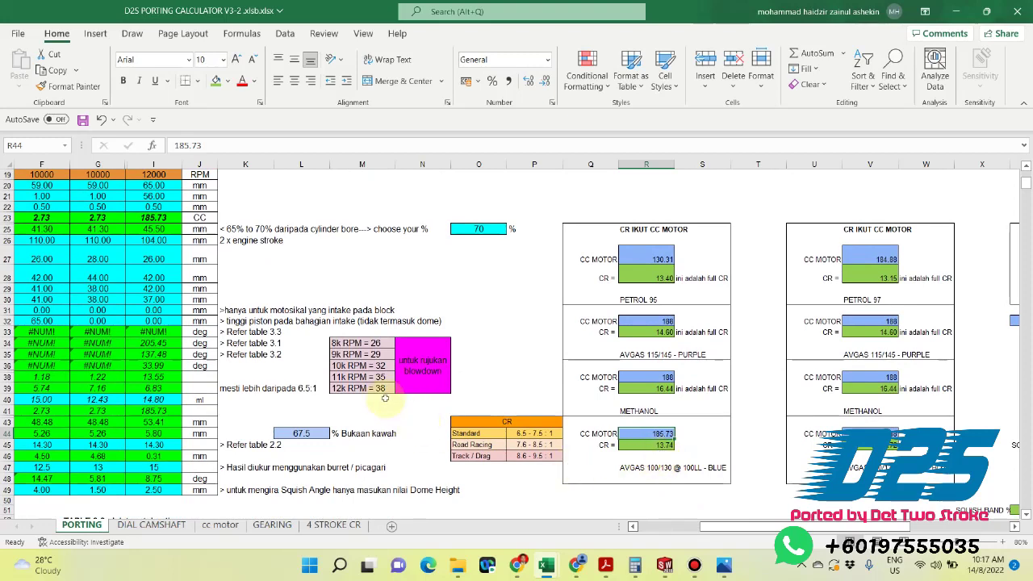
Step: Examine the head volume, engine cc and both compression ratio cells in the 12000 RPM column of the PORTING sheet
left_click(158, 401)
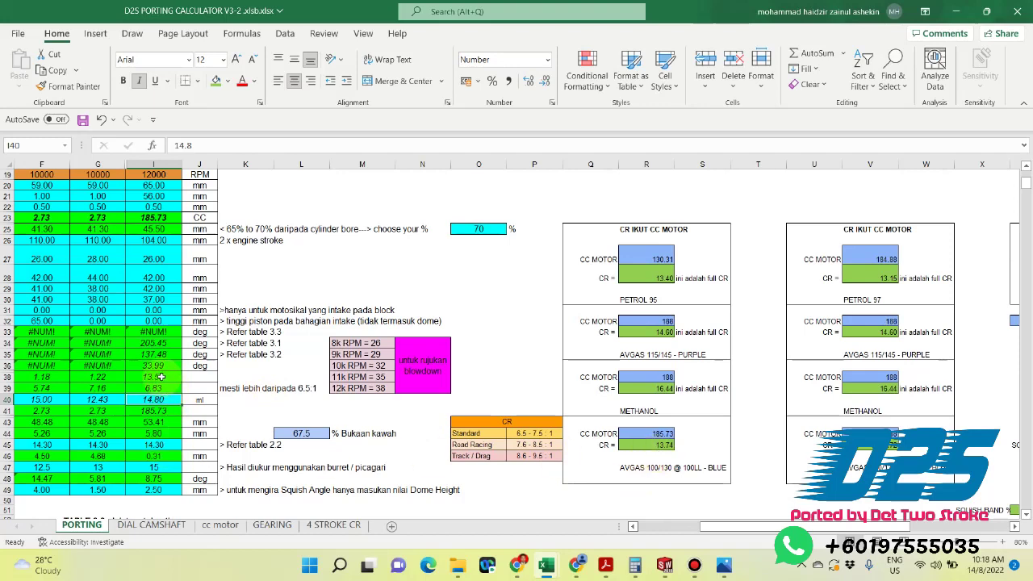
left_click(162, 377)
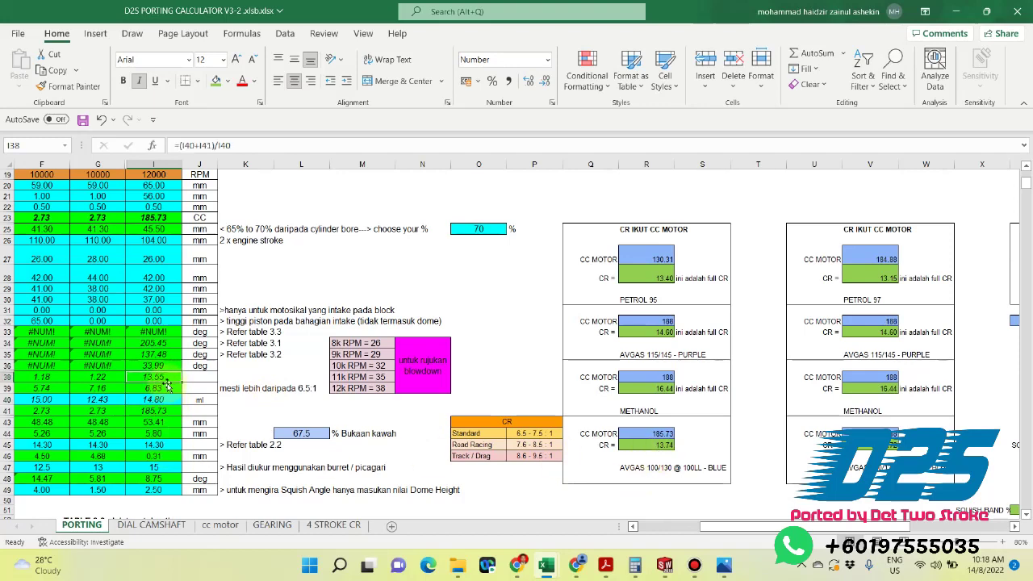
left_click(170, 412)
left_click(153, 377)
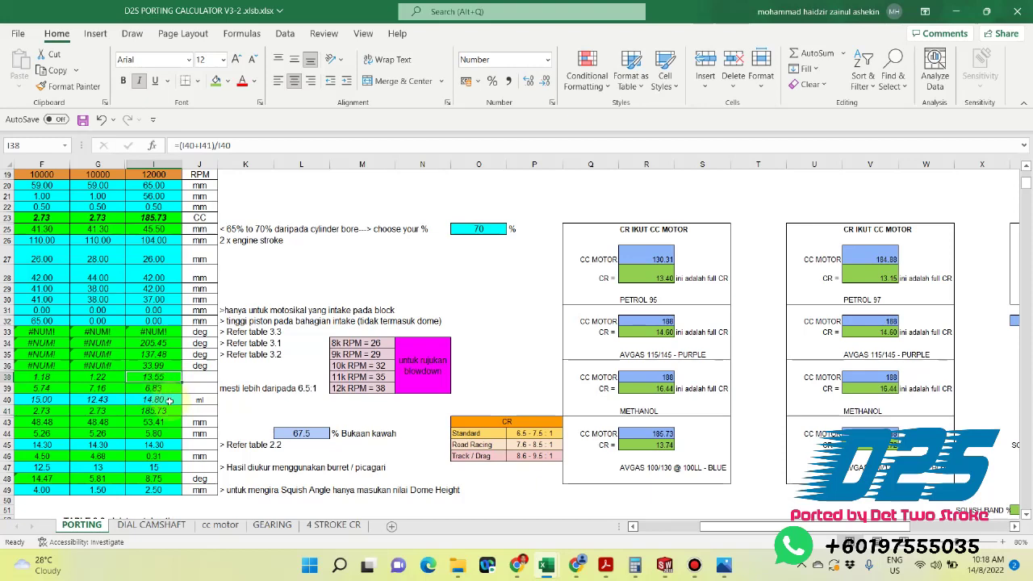
left_click(167, 400)
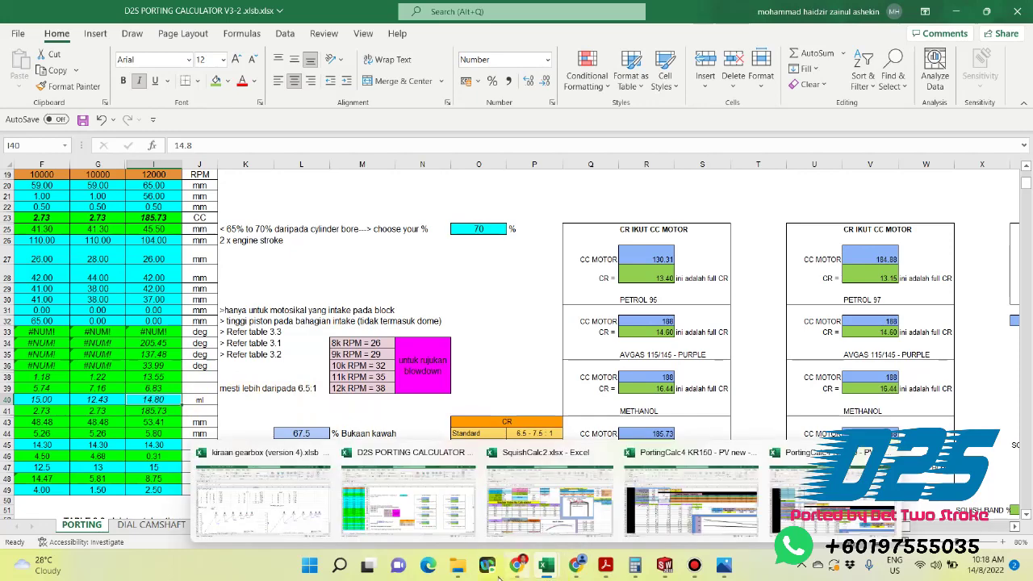
Step: Switch to SquishCalc2.xlsx and check the piston dome height against the handwritten head volume and dome measurements in the WhatsApp photo
mouse_move(548, 575)
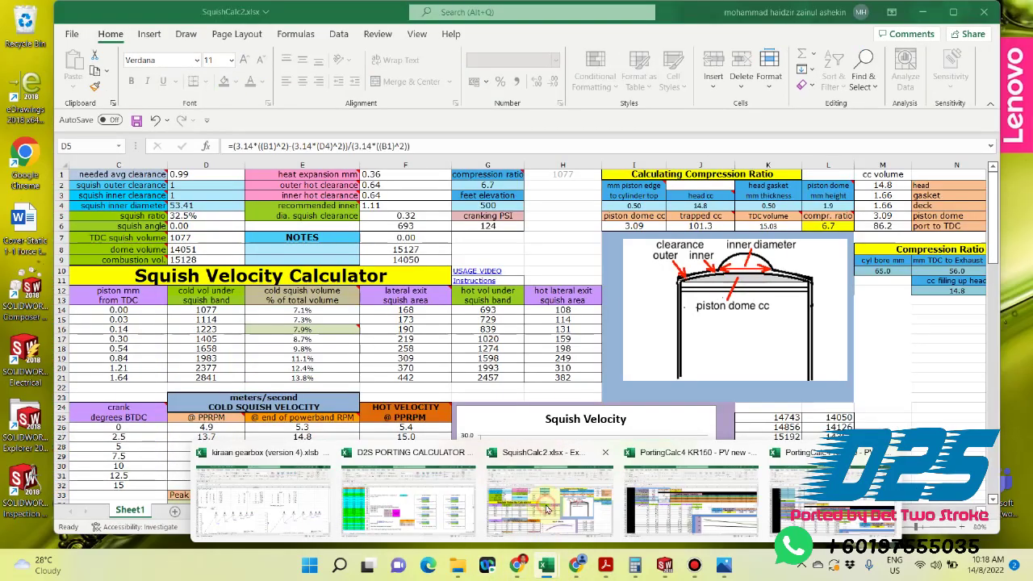
left_click(545, 500)
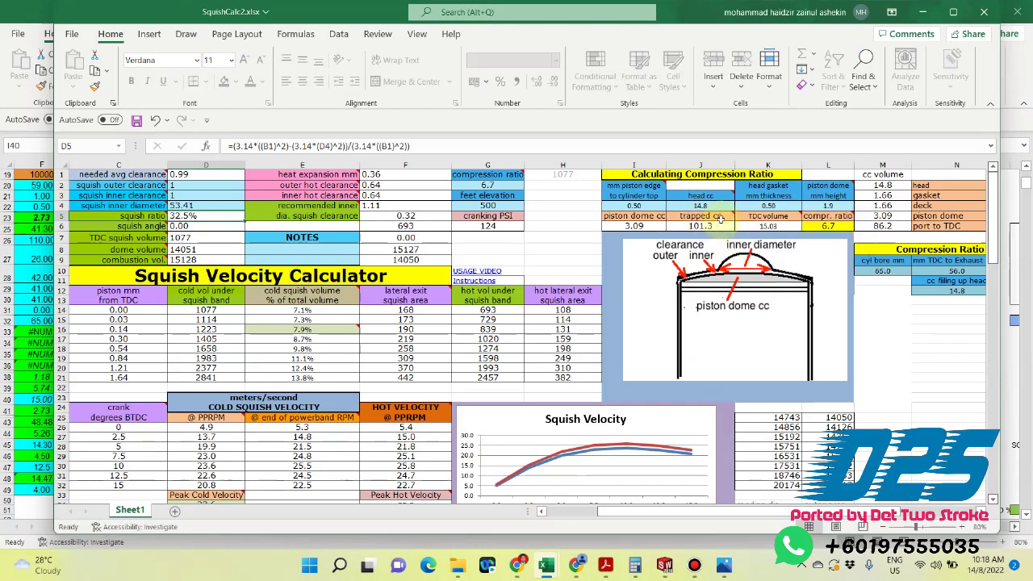
mouse_move(715, 211)
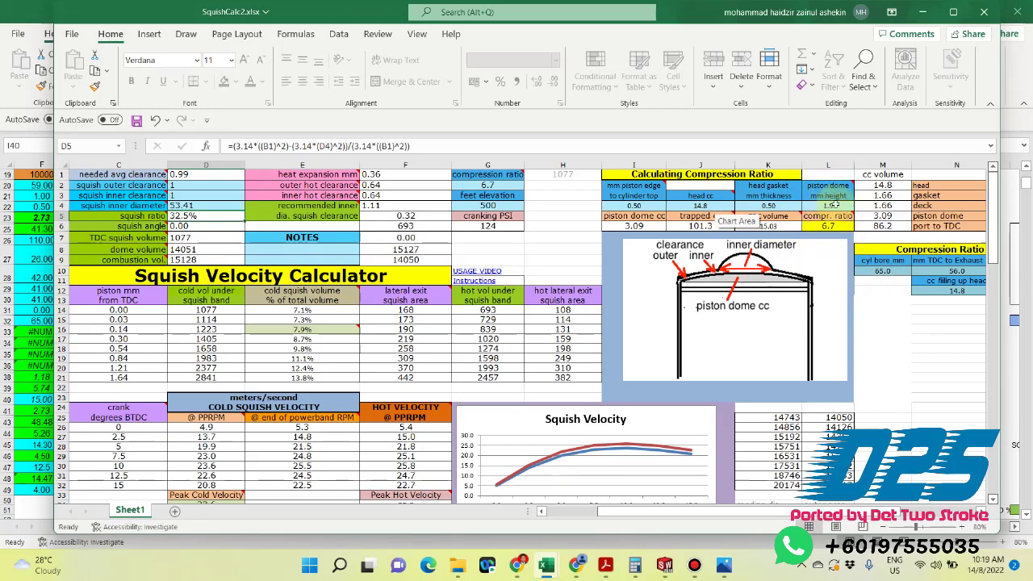
left_click(835, 208)
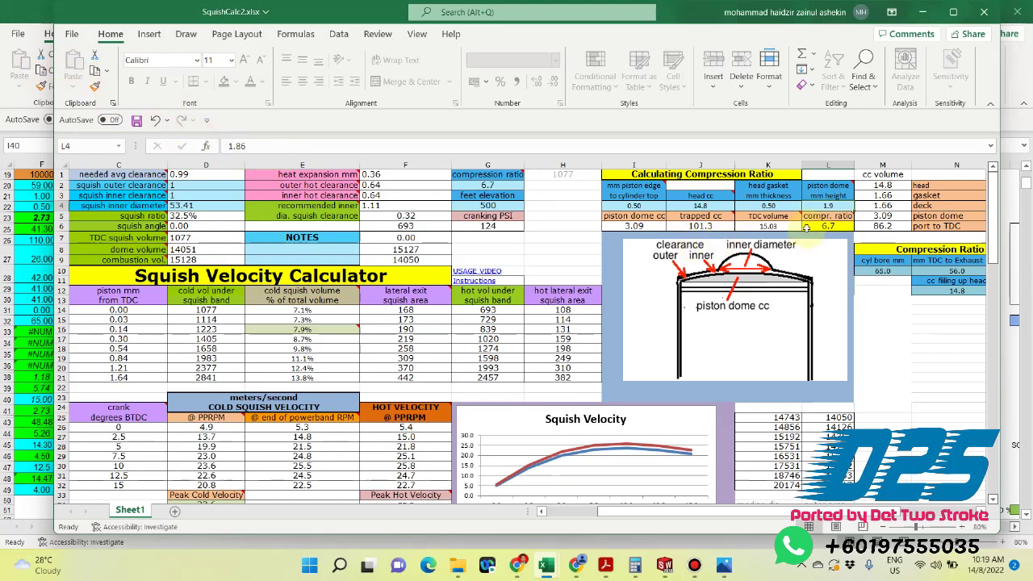
left_click(724, 565)
left_click_drag(771, 101, 493, 62)
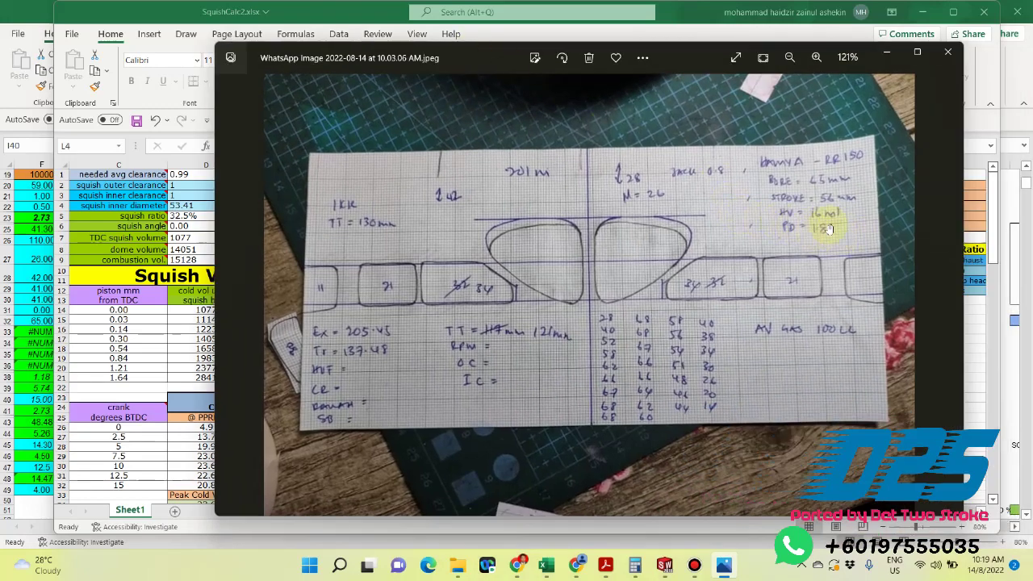
left_click(888, 53)
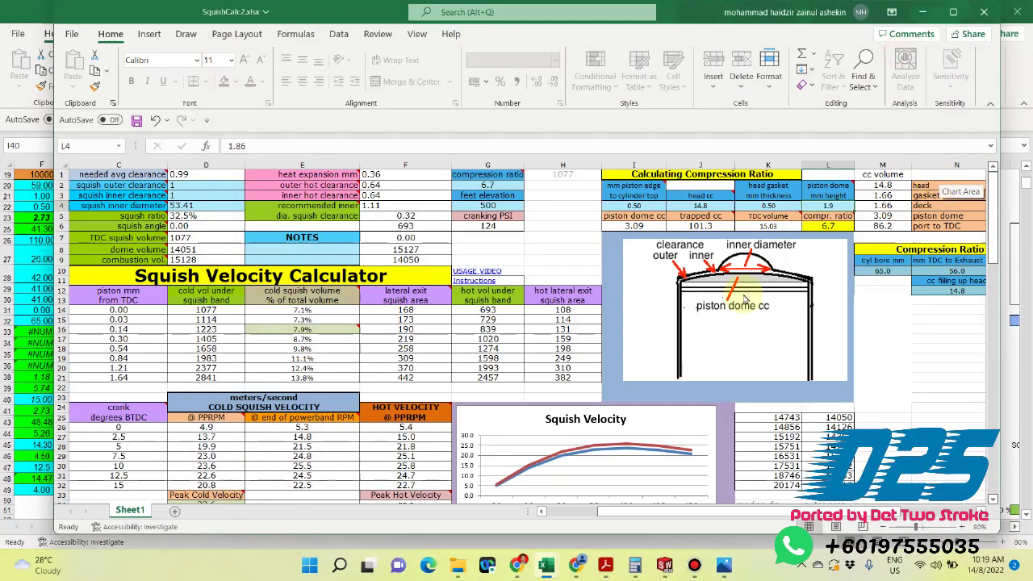
Step: Try a head cc of 16 in the Calculating Compression Ratio section, and return it to 14.8
left_click(716, 205)
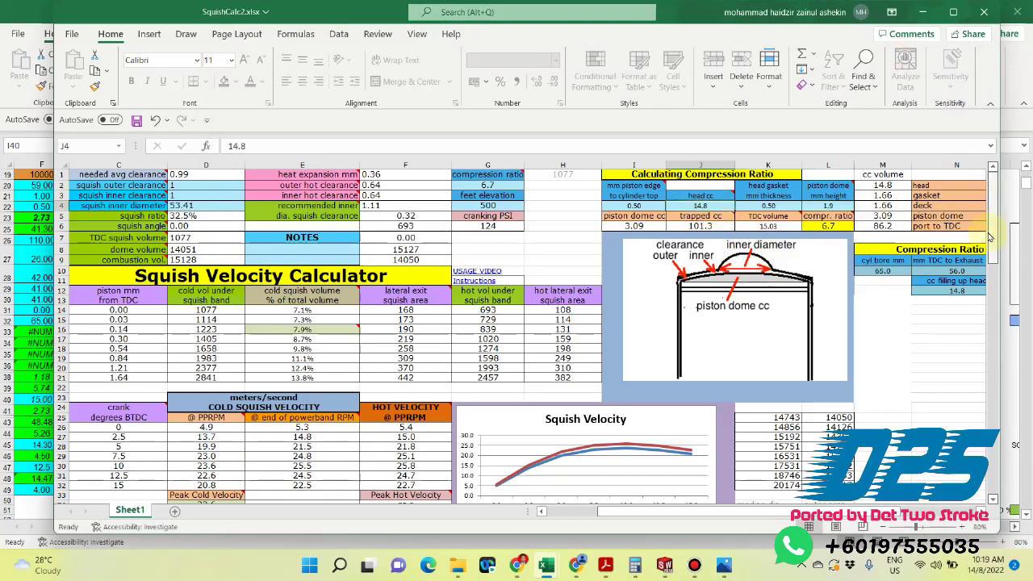
type("16")
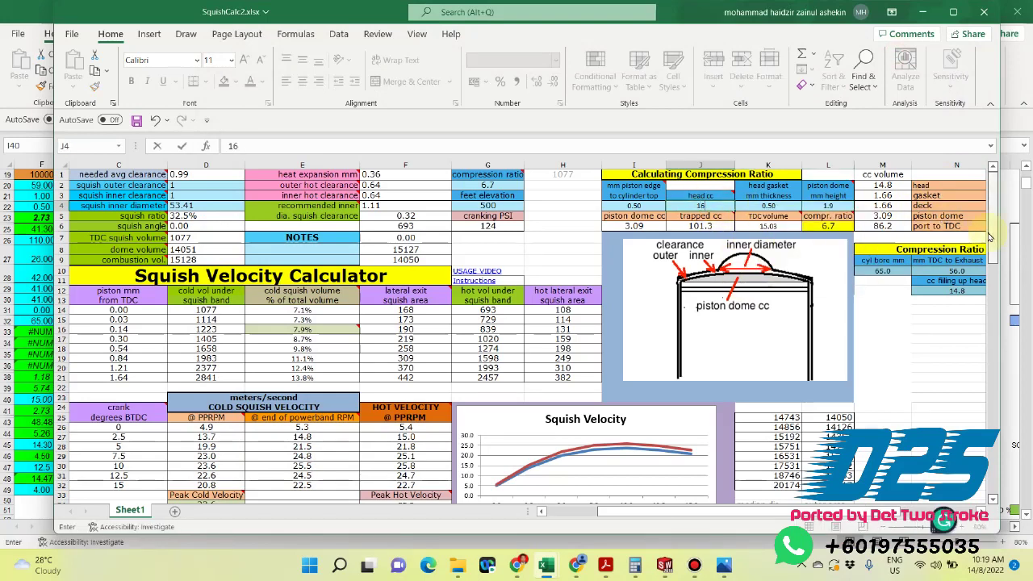
key("Return")
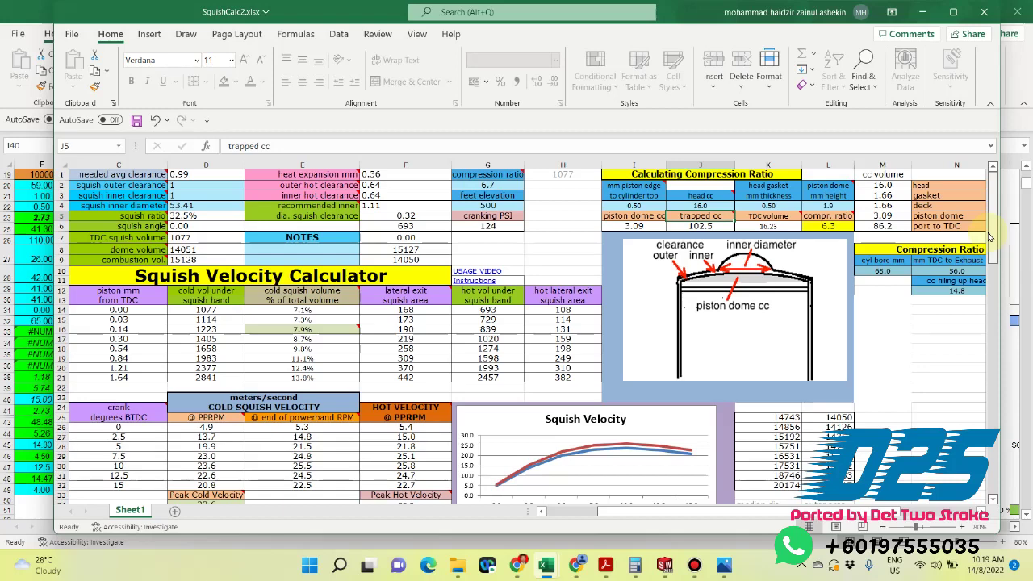
left_click(725, 206)
type("14.8")
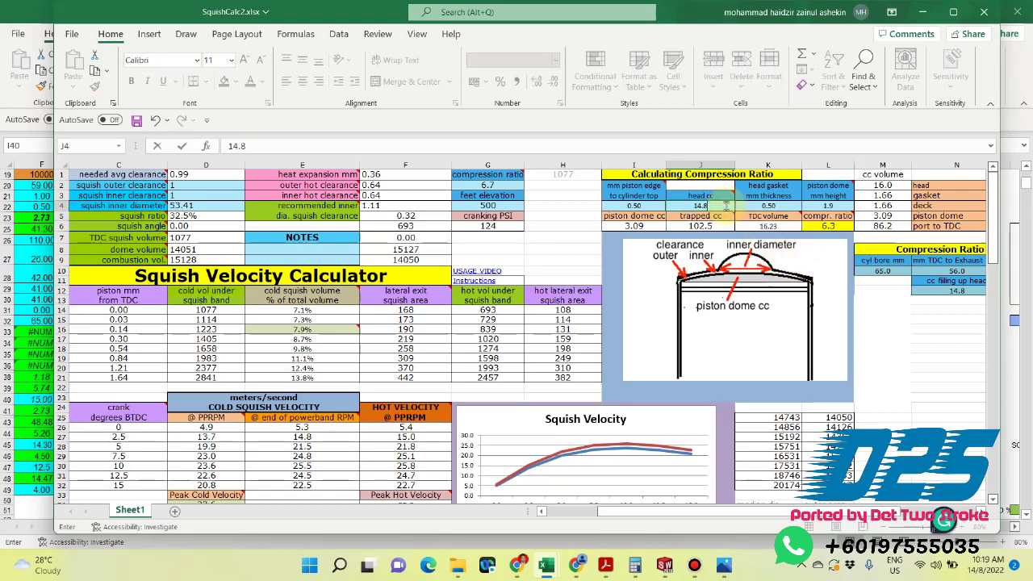
key("Return")
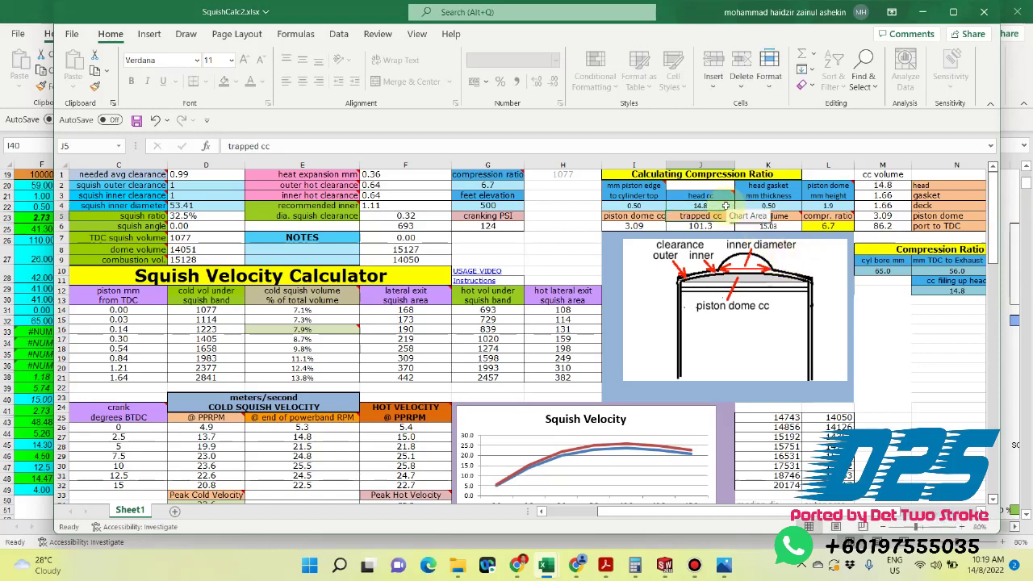
Step: Try head cc values of 14.5 and 14.3 in the Calculating Compression Ratio section
left_click(709, 206)
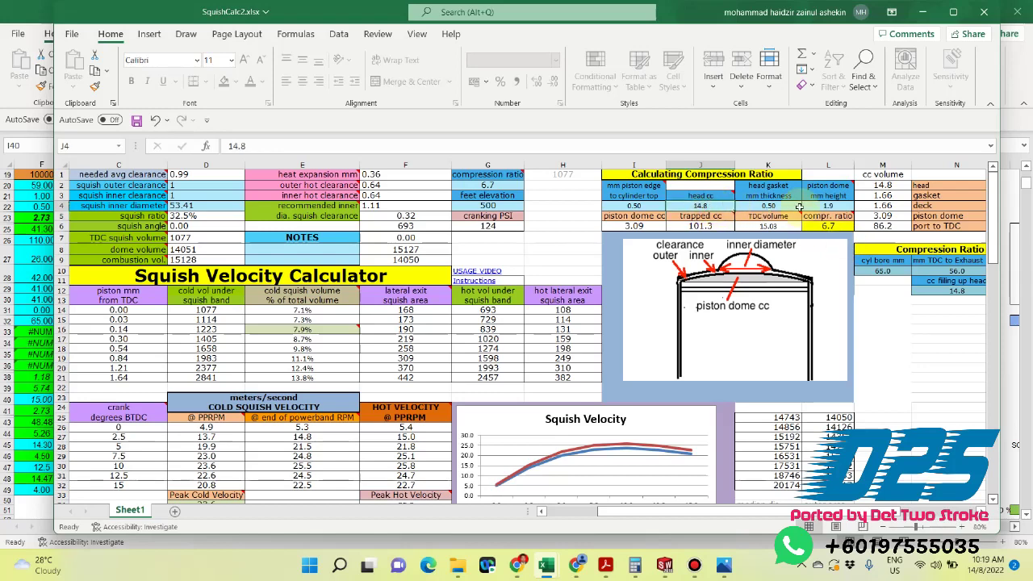
type("14.5")
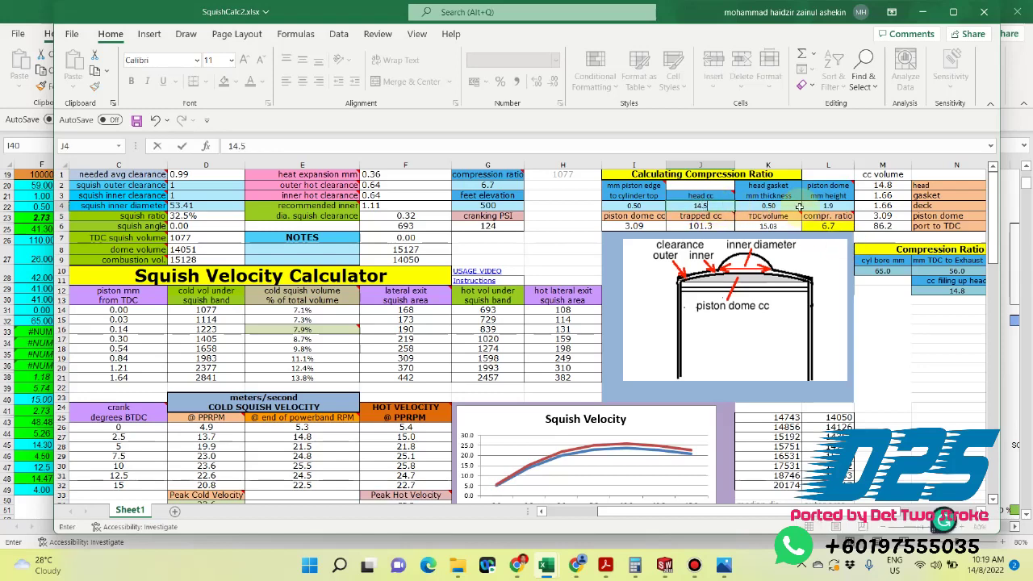
key("Return")
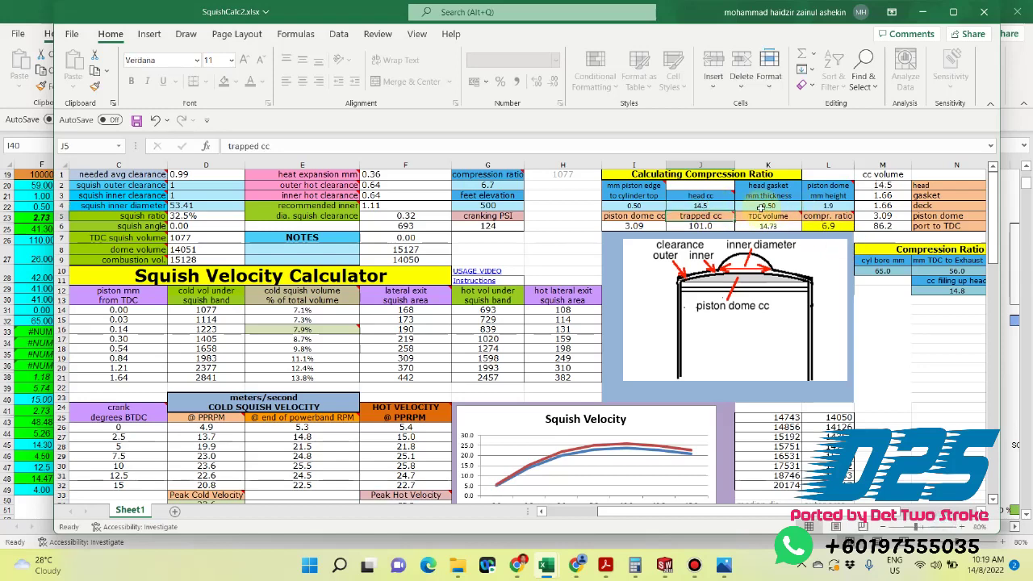
left_click(711, 207)
type("14")
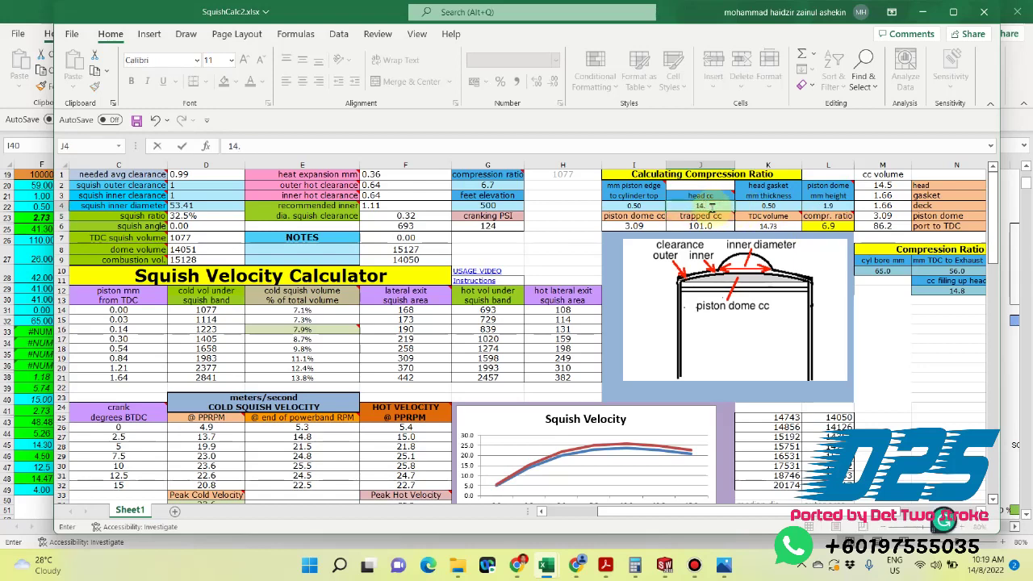
key("Return")
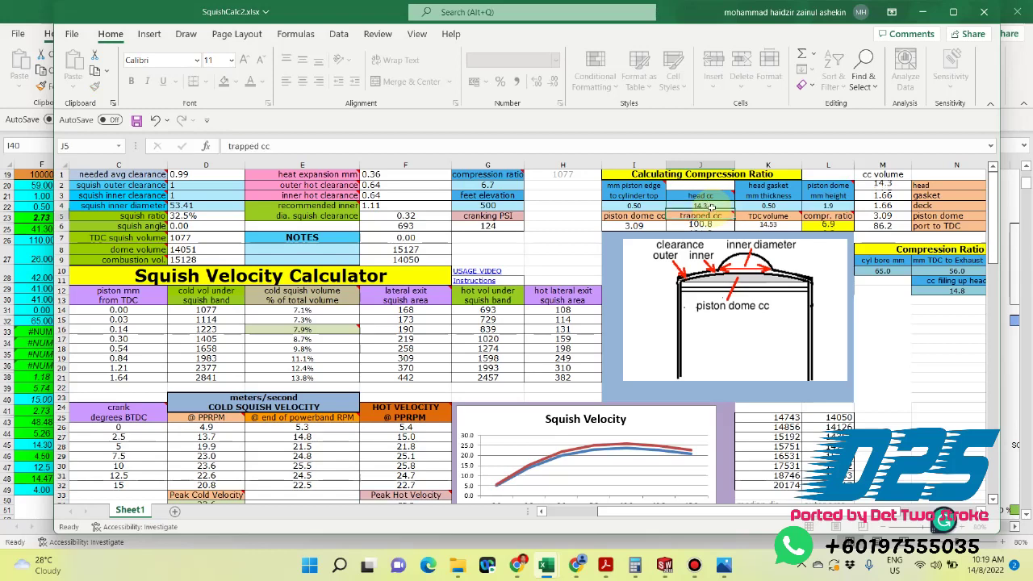
Step: Set the head cc in the Calculating Compression Ratio section to 14.6
left_click(712, 206)
type("14.")
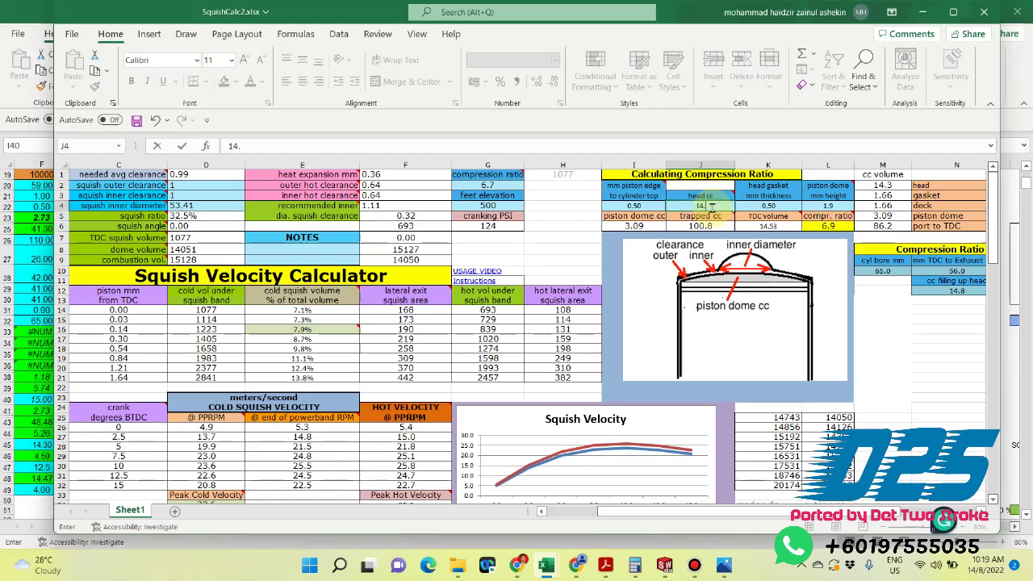
type("6")
key("Return")
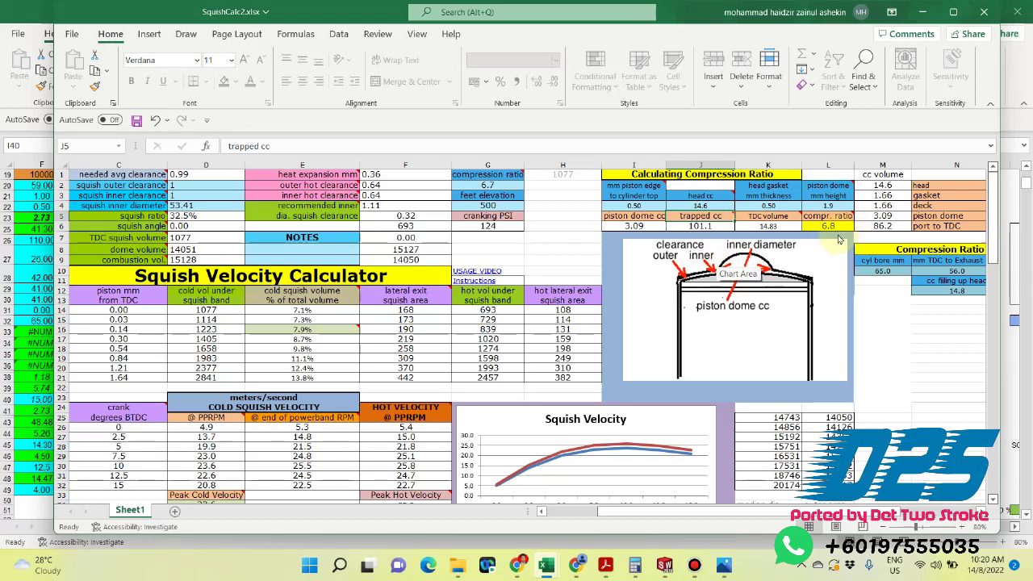
Step: Set the compression ratio to 6.8 both above the cranking PSI calculation and among the engine inputs below peak power RPM
left_click(500, 185)
type("6.")
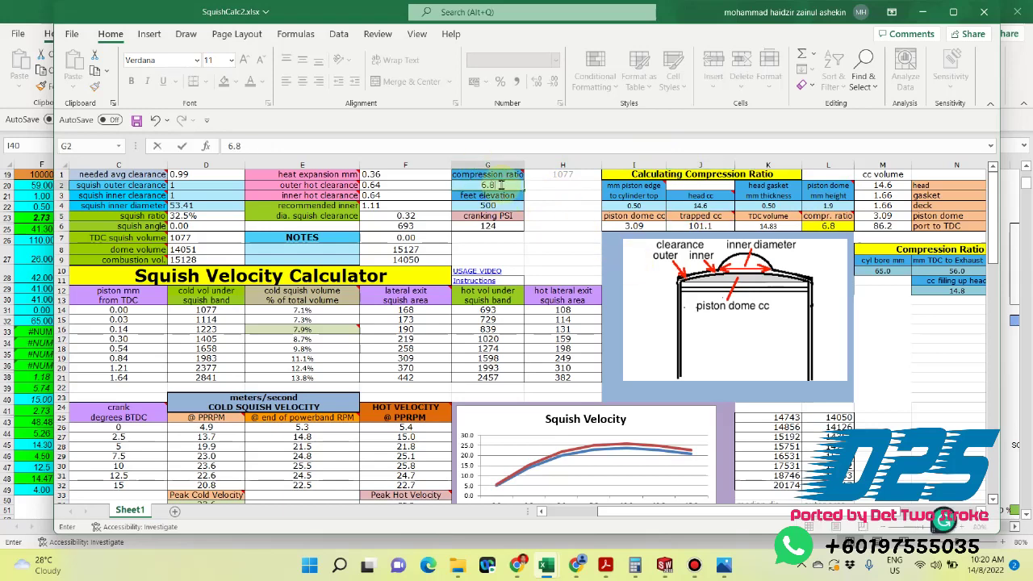
key("Return")
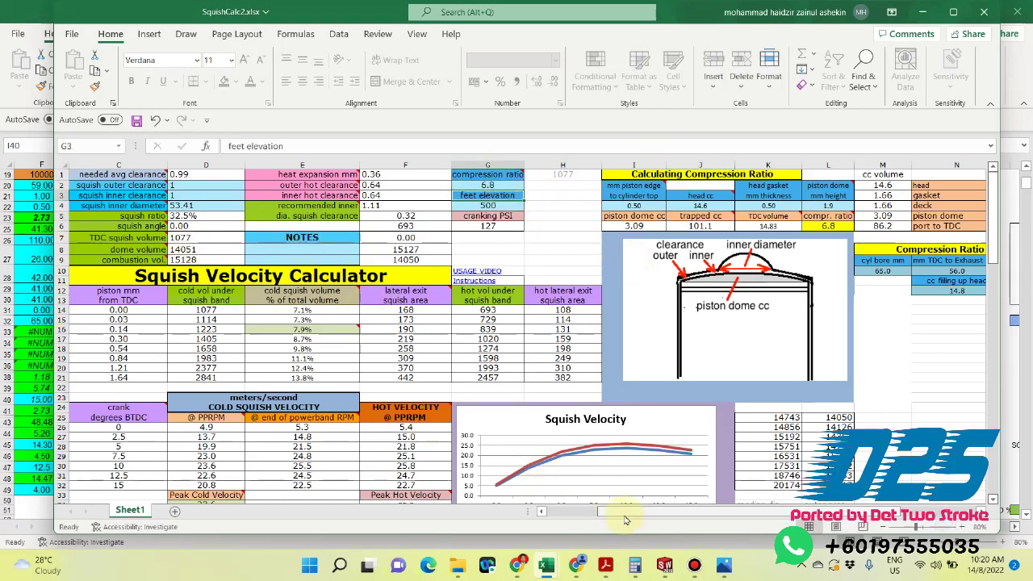
left_click_drag(618, 515, 565, 515)
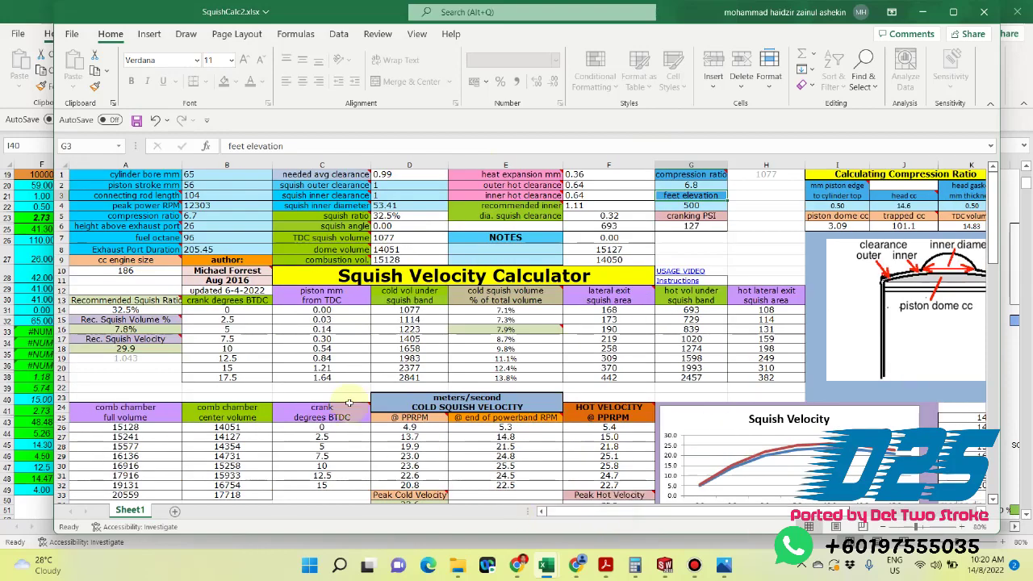
left_click(203, 220)
type("6.")
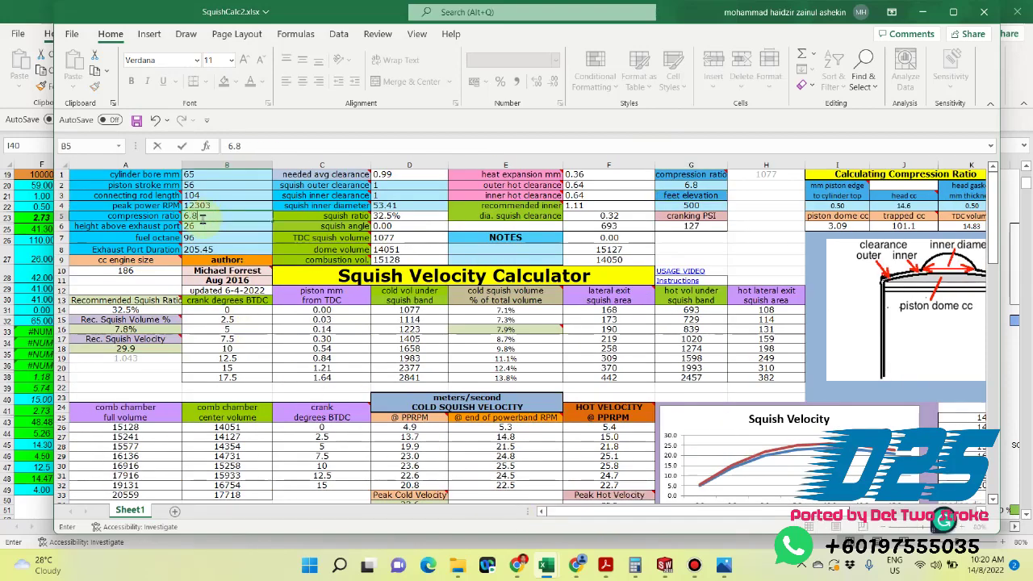
type("8")
key("Return")
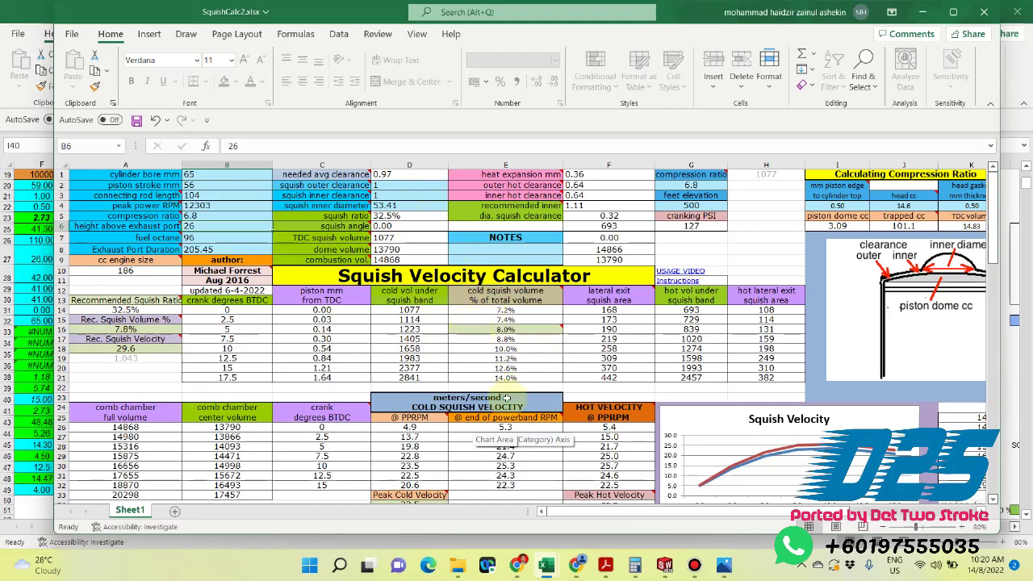
Step: Compare the peak squish velocities in SquishCalc2.xlsx with the recommended value, and review the compression ratio section
scroll(484, 407, "down", 3)
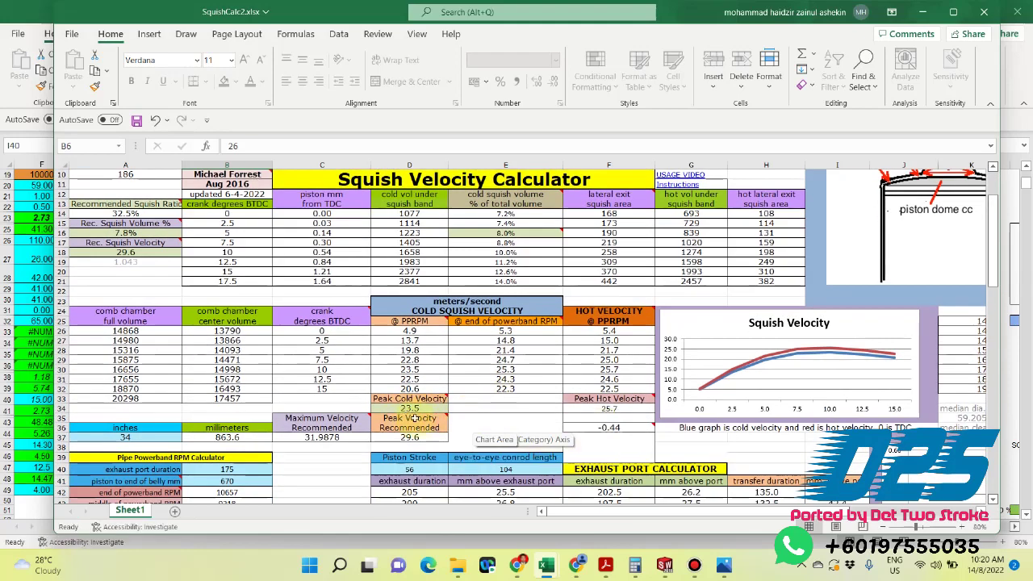
mouse_move(412, 418)
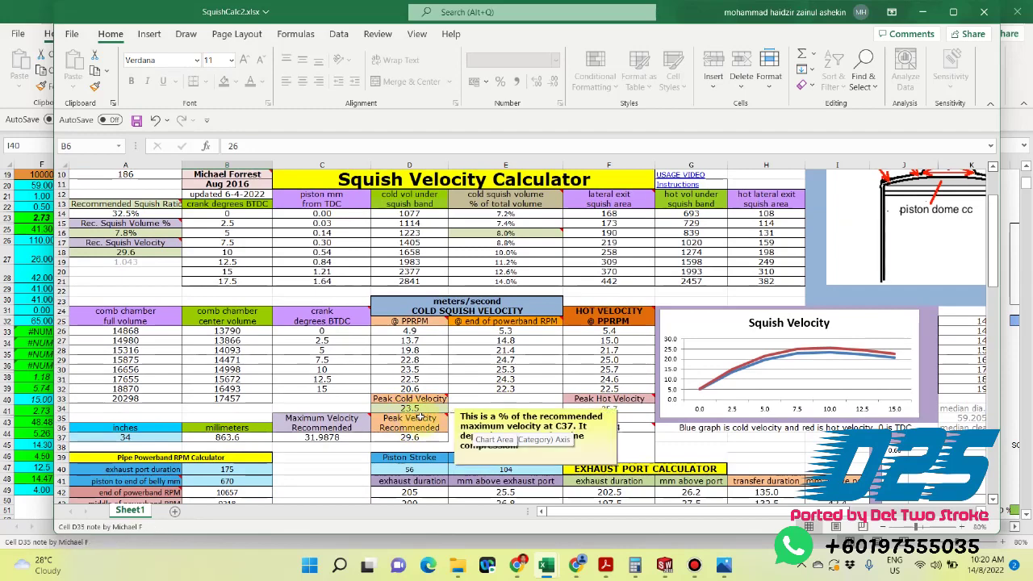
scroll(476, 361, "up", 3)
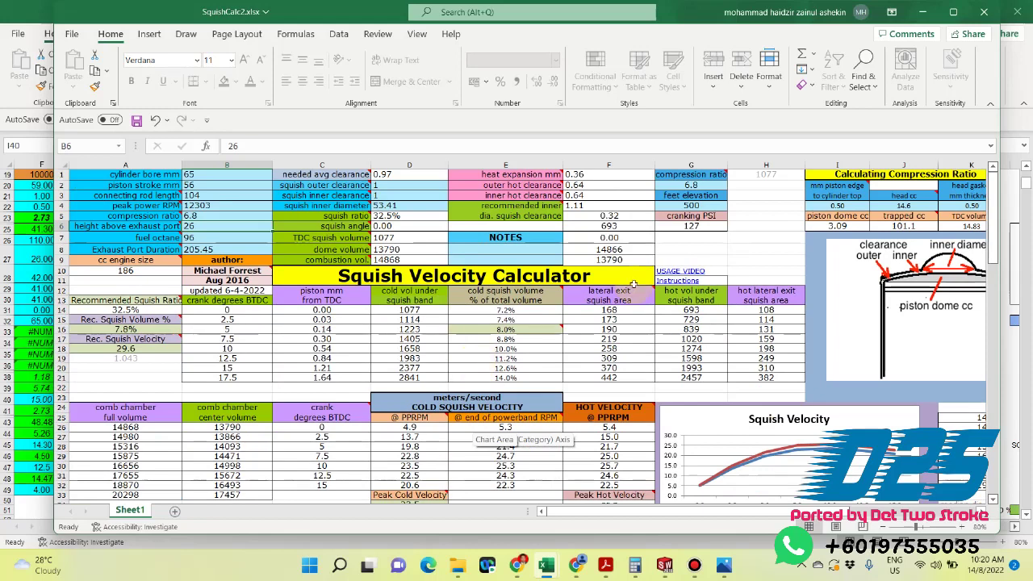
mouse_move(875, 223)
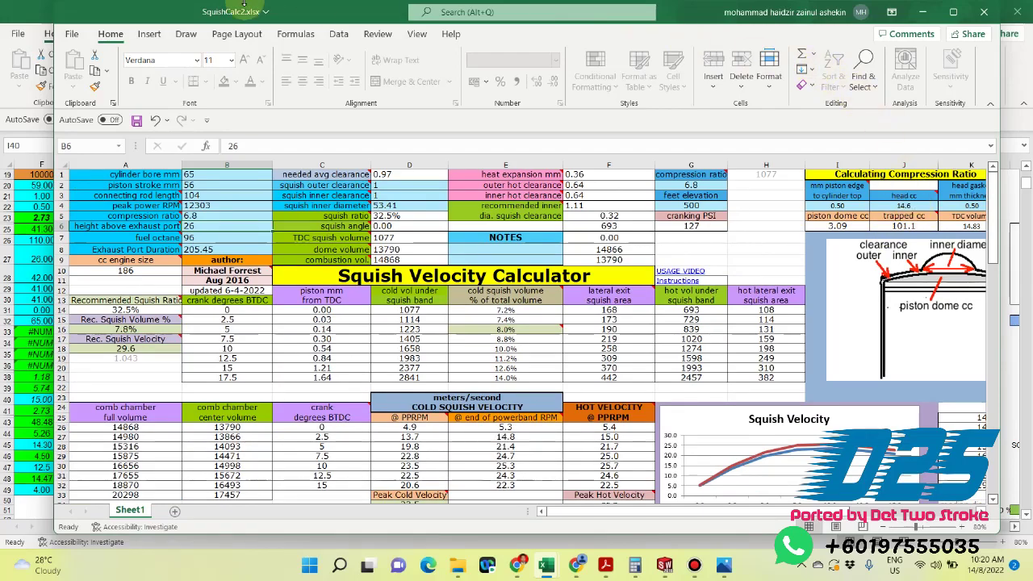
left_click_drag(357, 15, 340, 25)
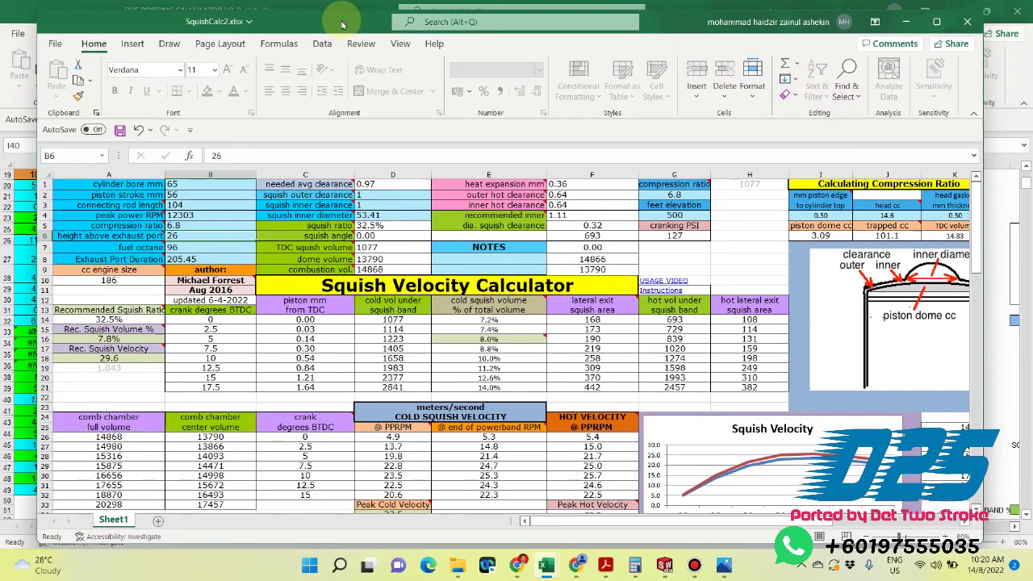
left_click_drag(654, 520, 713, 512)
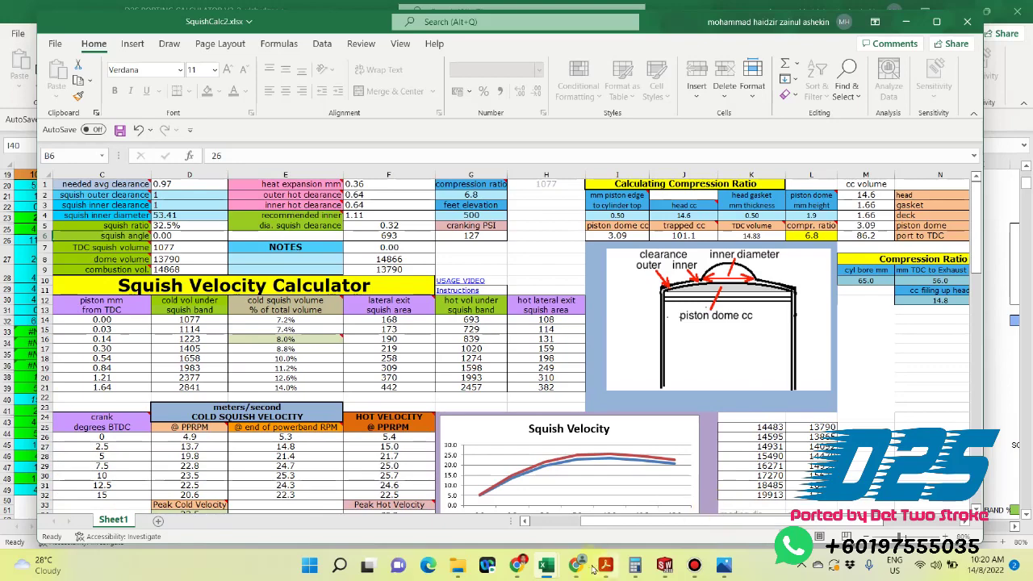
Step: Switch to D2S PORTING CALCULATOR V3-2 and check the CR range table on the PORTING sheet
mouse_move(585, 576)
mouse_move(547, 565)
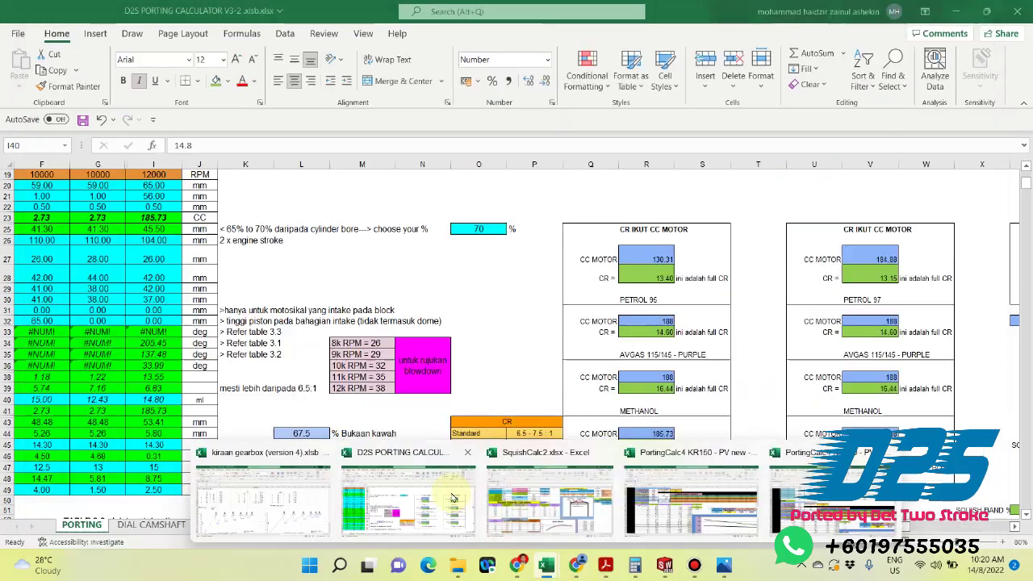
left_click(450, 489)
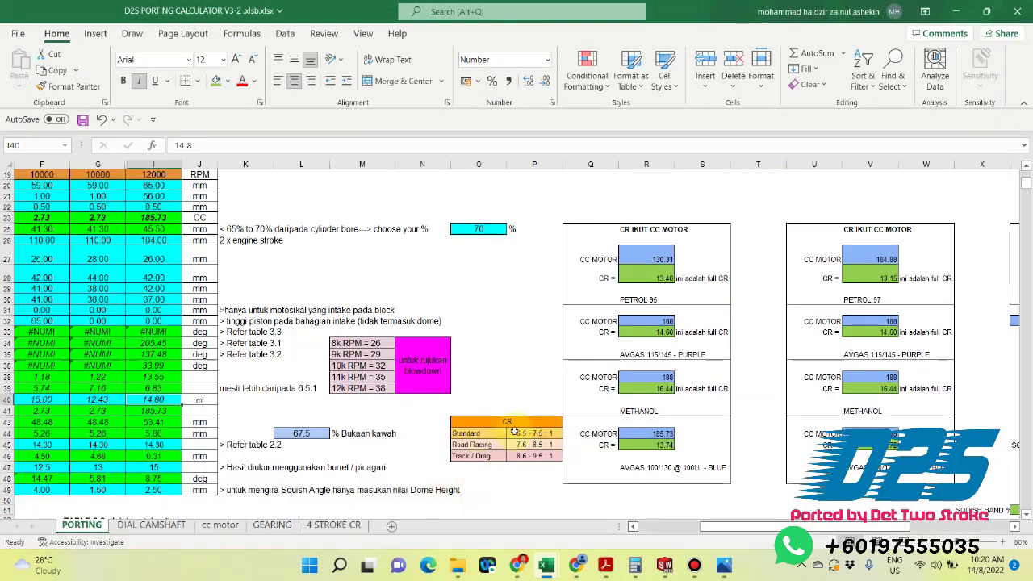
Step: Check the HEAD VOLUME ASAL in the first KIRAAN SKIMMED HEAD BARU table against the photo of the handwritten engine notes
scroll(538, 457, "up", 6)
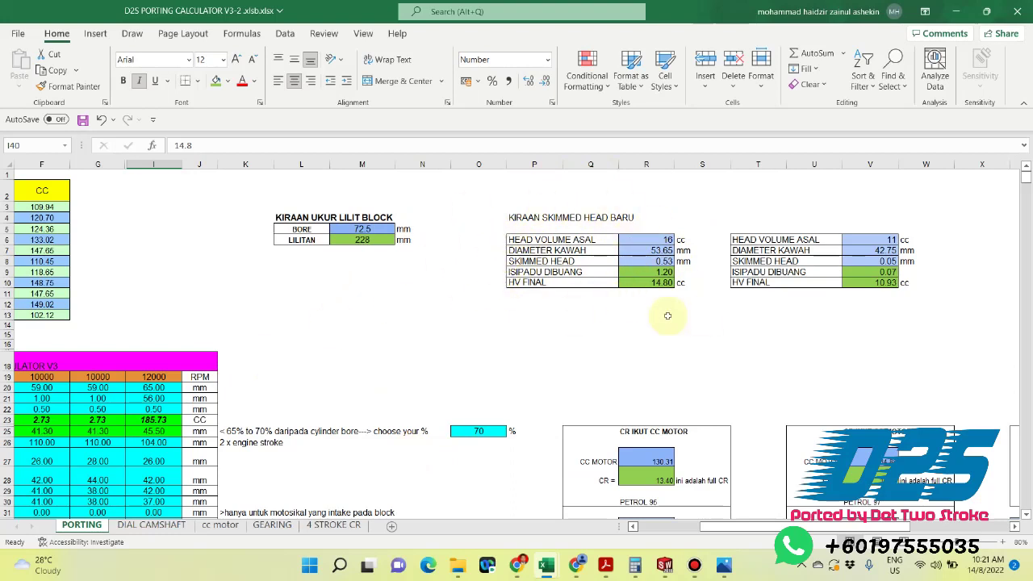
left_click(661, 239)
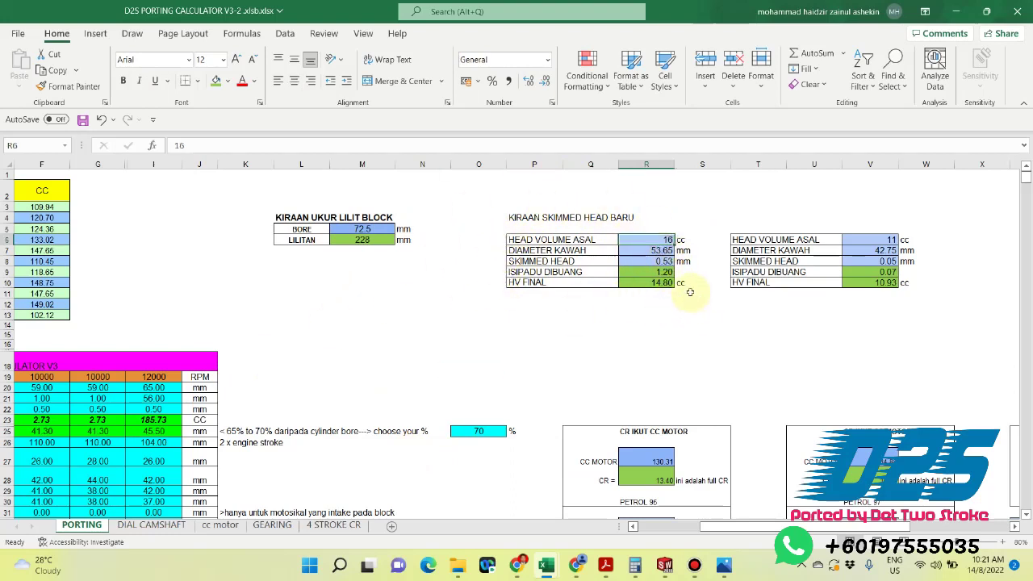
left_click(724, 565)
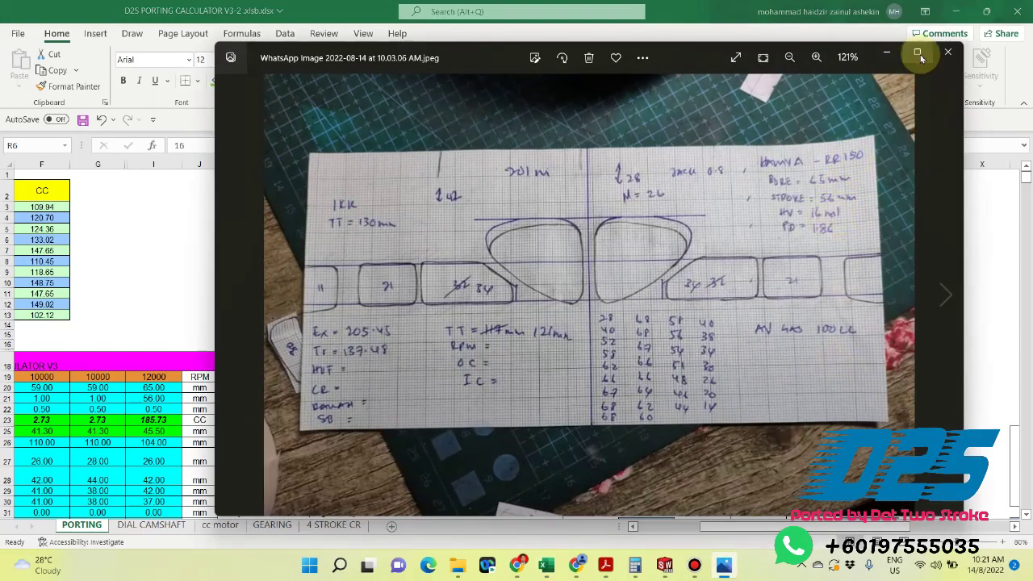
left_click(896, 57)
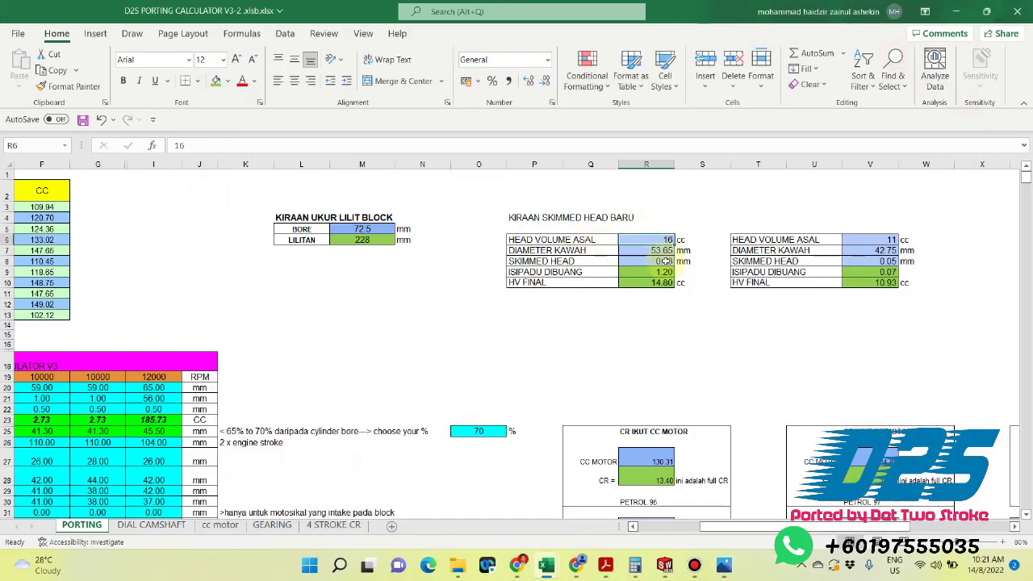
Step: Set DIAMETER KAWAH to 53.41 mm in the first KIRAAN SKIMMED HEAD BARU table
left_click(642, 251)
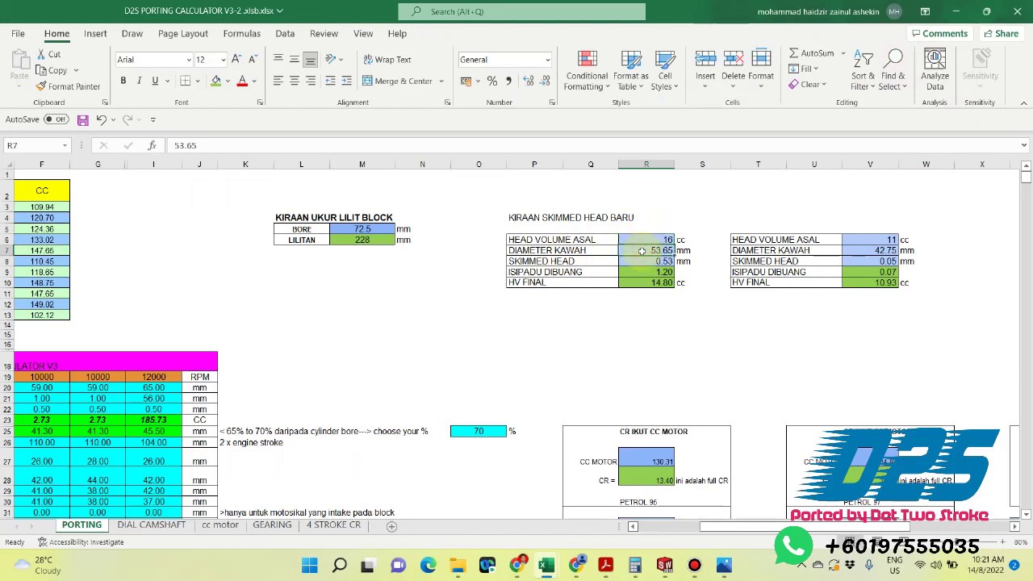
type("53.41")
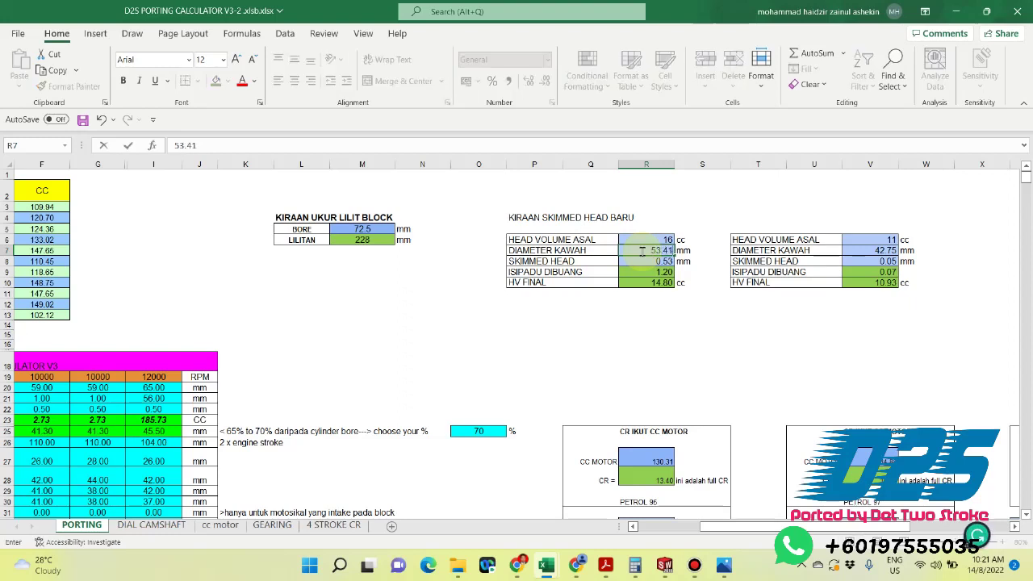
key("Return")
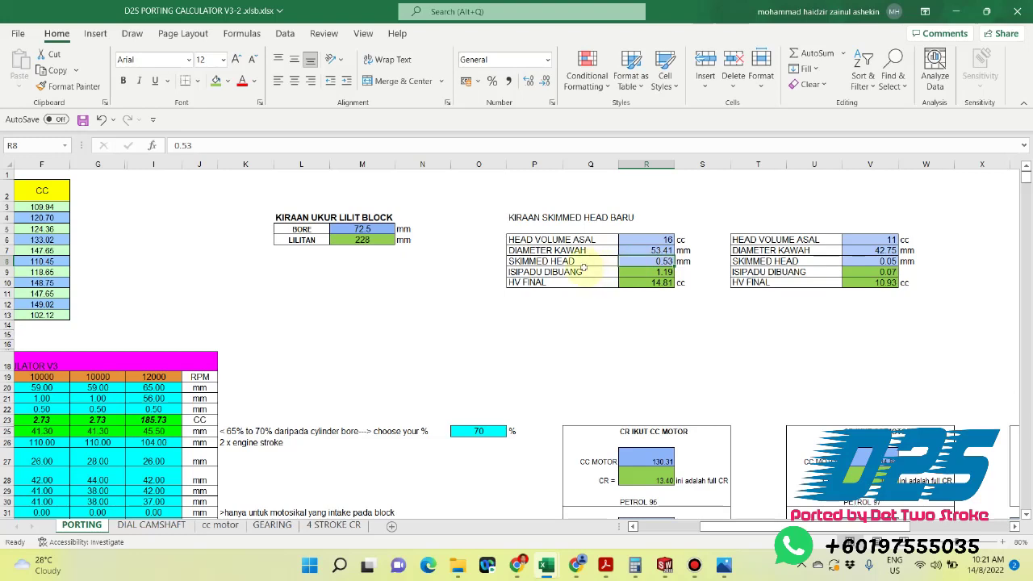
Step: Try SKIMMED HEAD values of 1, 0.52 and 0.54 mm in the first KIRAAN SKIMMED HEAD BARU table
left_click(646, 260)
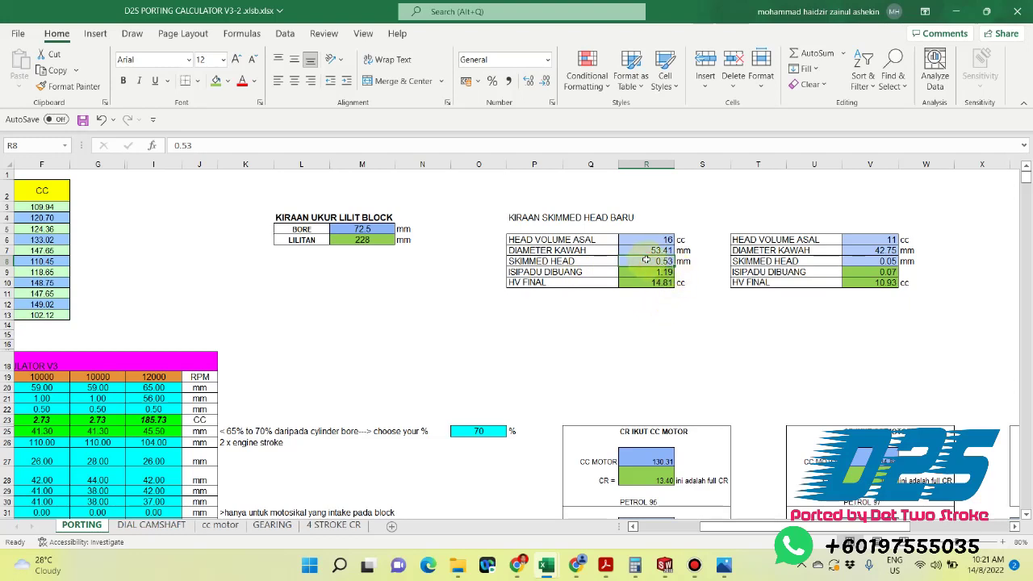
type("1")
key("Return")
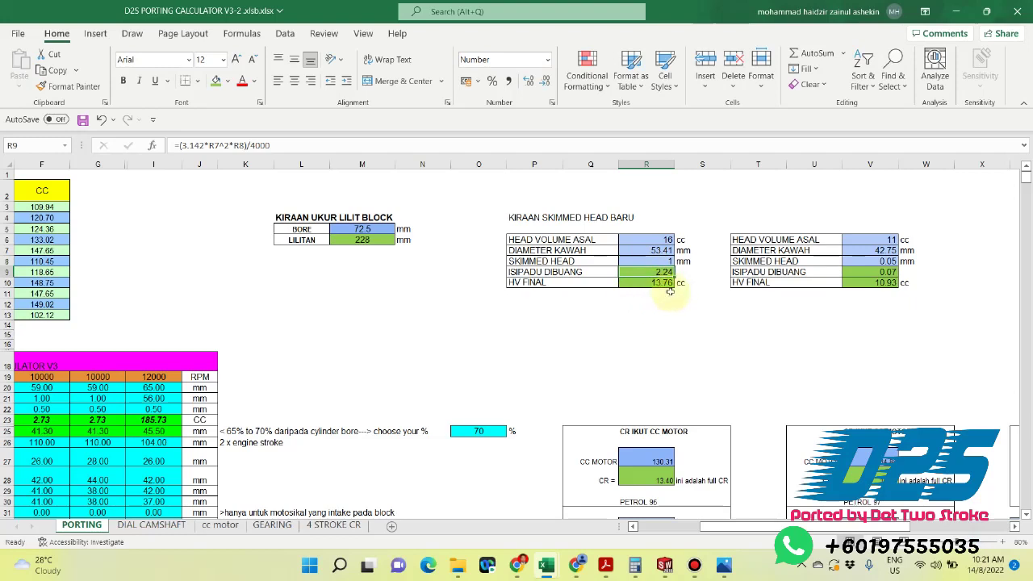
left_click(659, 261)
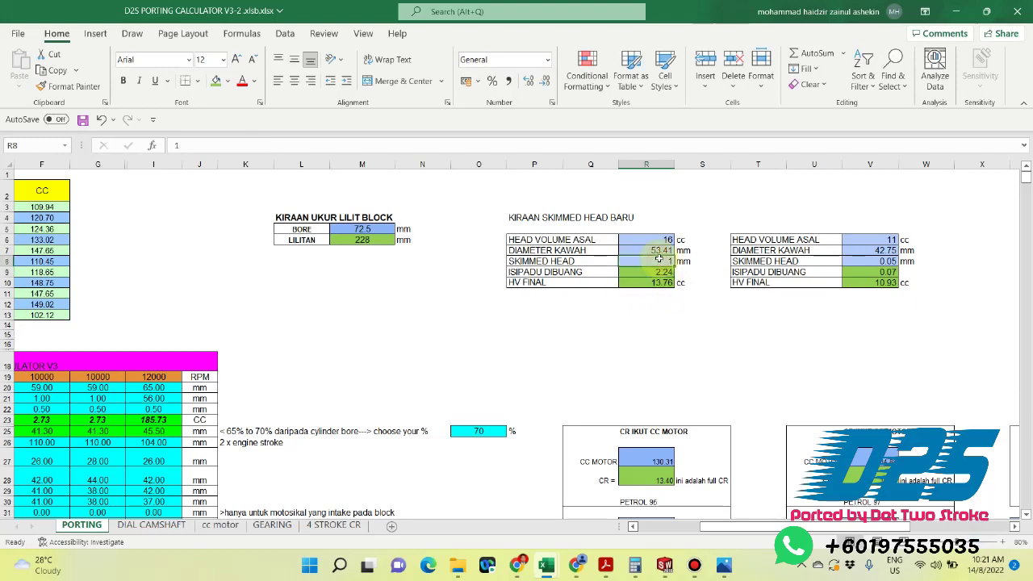
type("1.52")
key("Return")
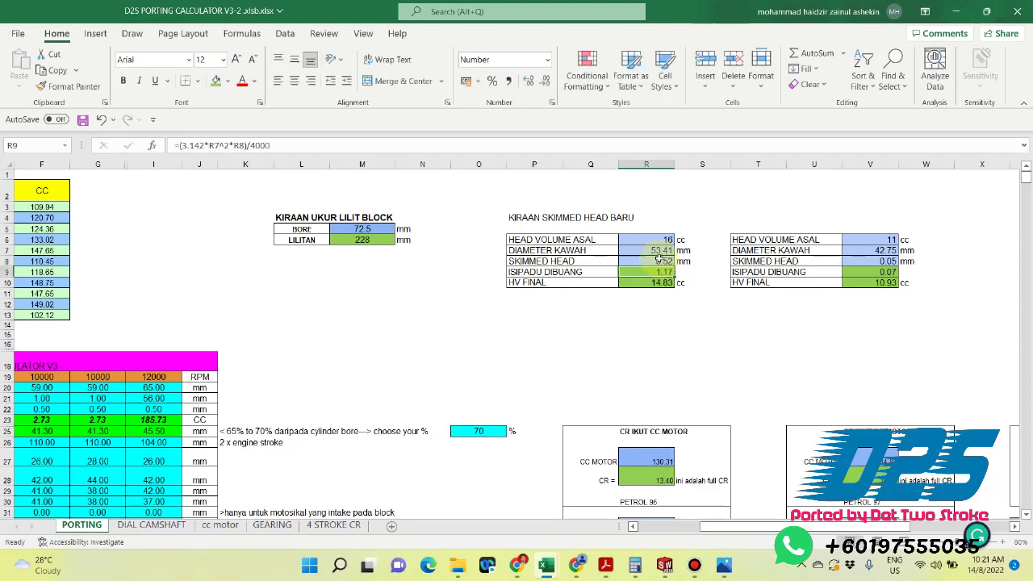
left_click(654, 260)
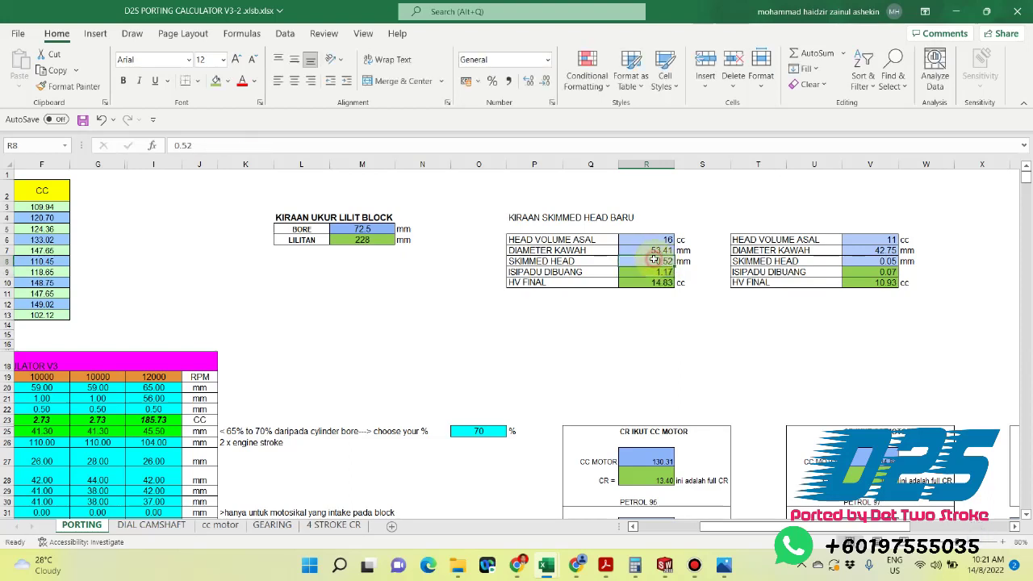
type("0.")
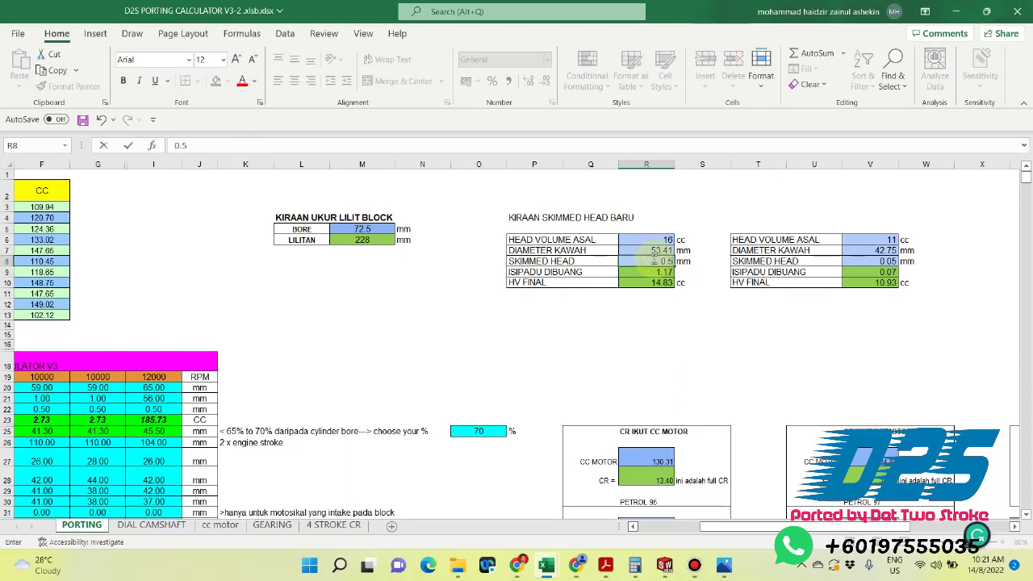
key("Return")
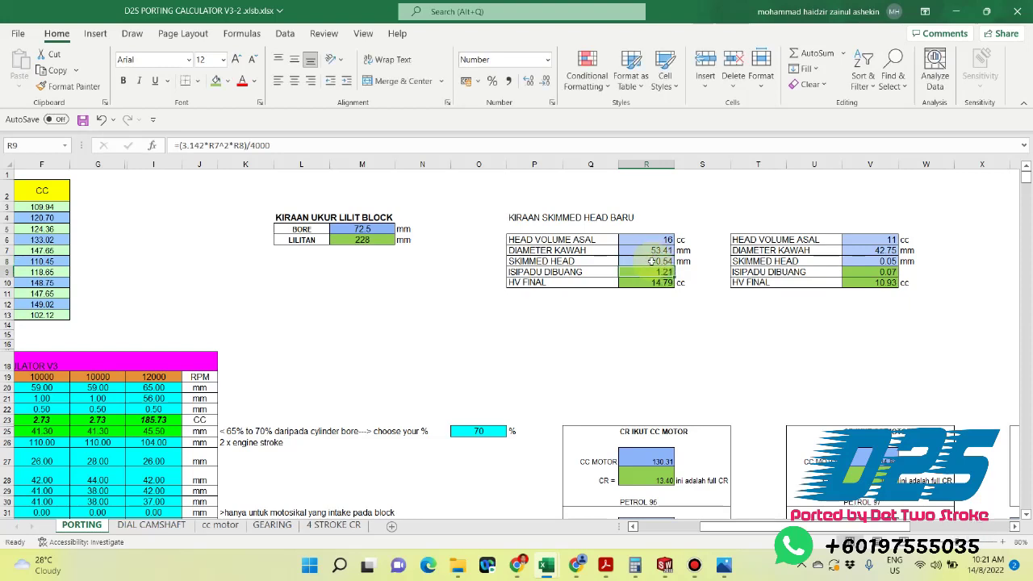
Step: Set SKIMMED HEAD to 0.53 mm in the first KIRAAN SKIMMED HEAD BARU table
left_click(652, 261)
type("0.53")
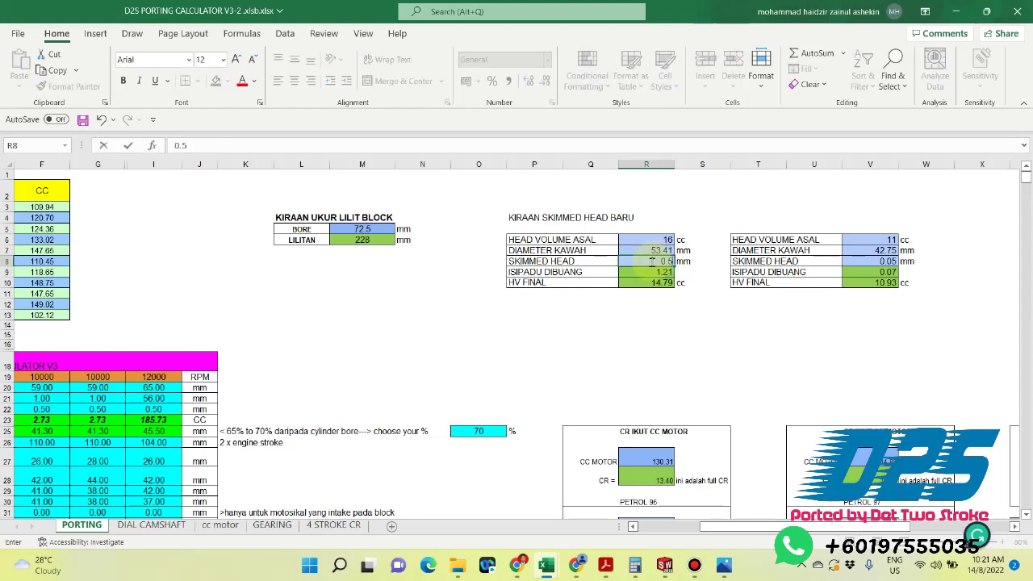
key("Return")
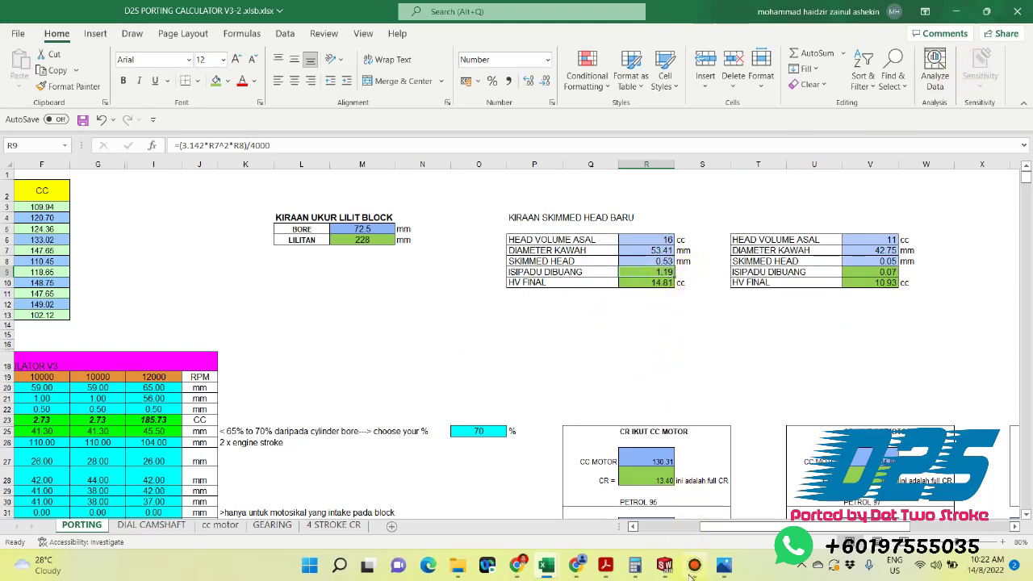
Step: Switch to the piston 2017 sketch in SOLIDWORKS and set the piston dome height to 1.86 mm
left_click(664, 568)
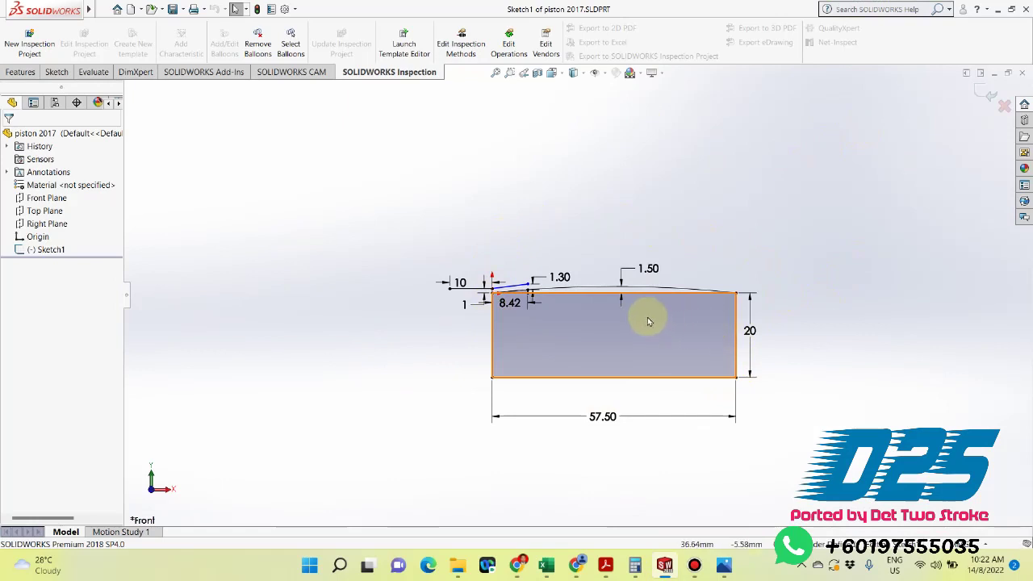
double_click(653, 270)
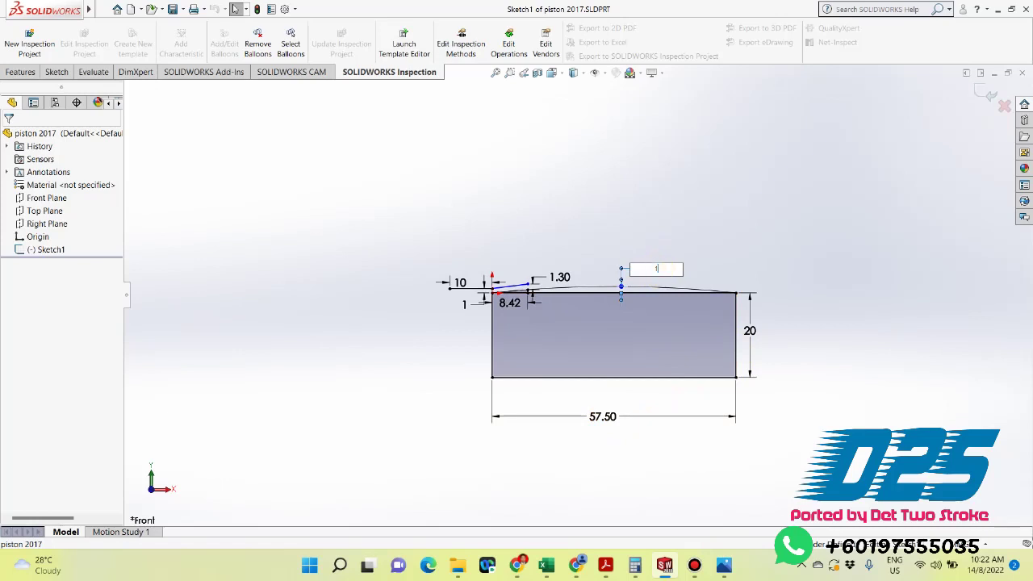
key("Return")
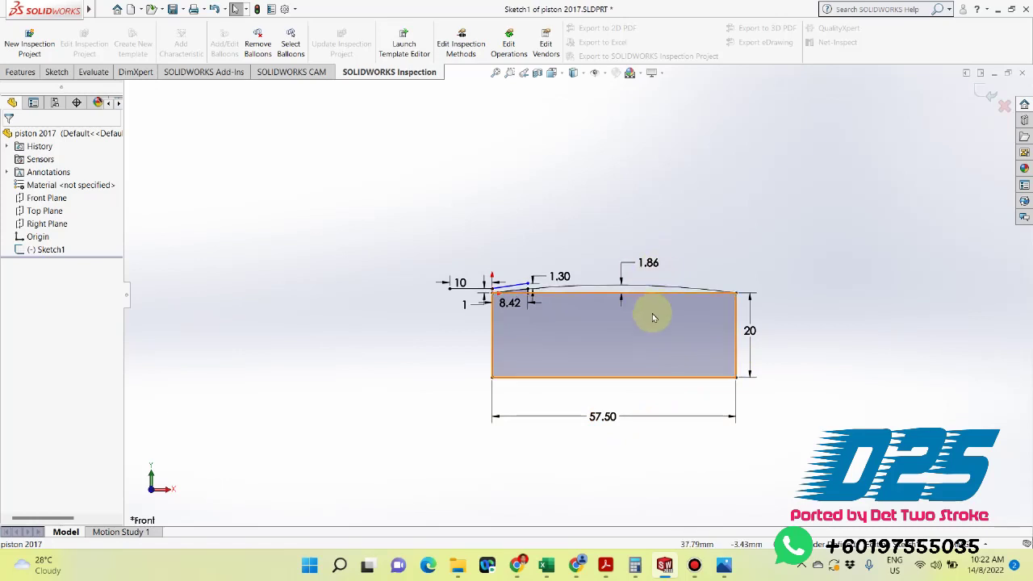
Step: Set the horizontal width of the squish band at the piston's edge to 5.80 mm
double_click(504, 307)
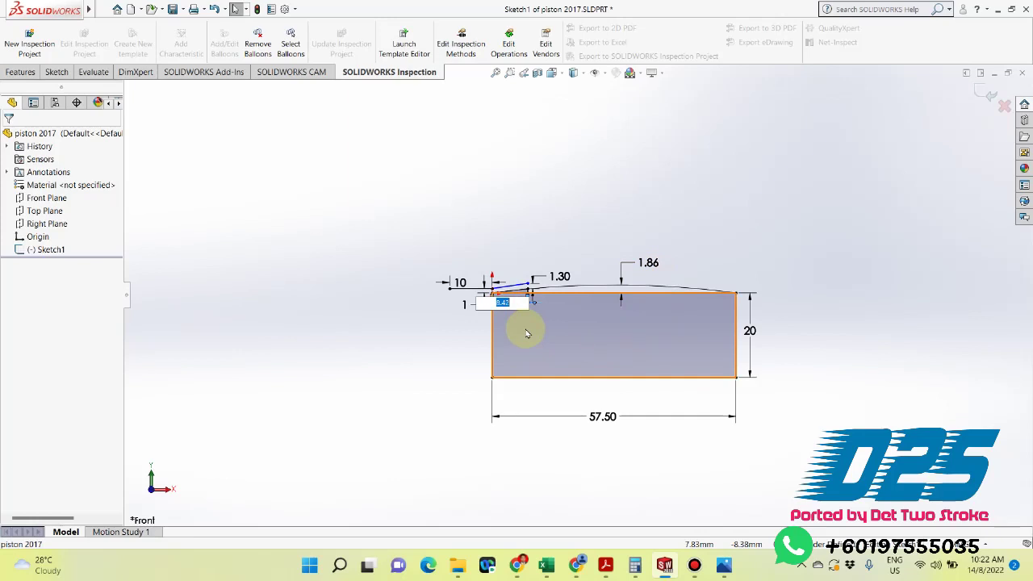
type("5")
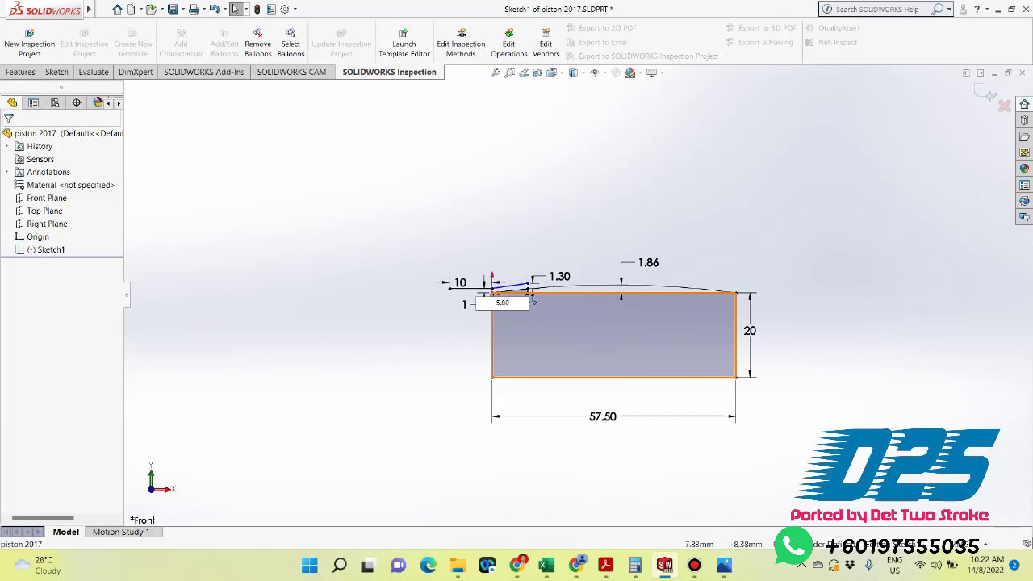
type(".80")
key("Return")
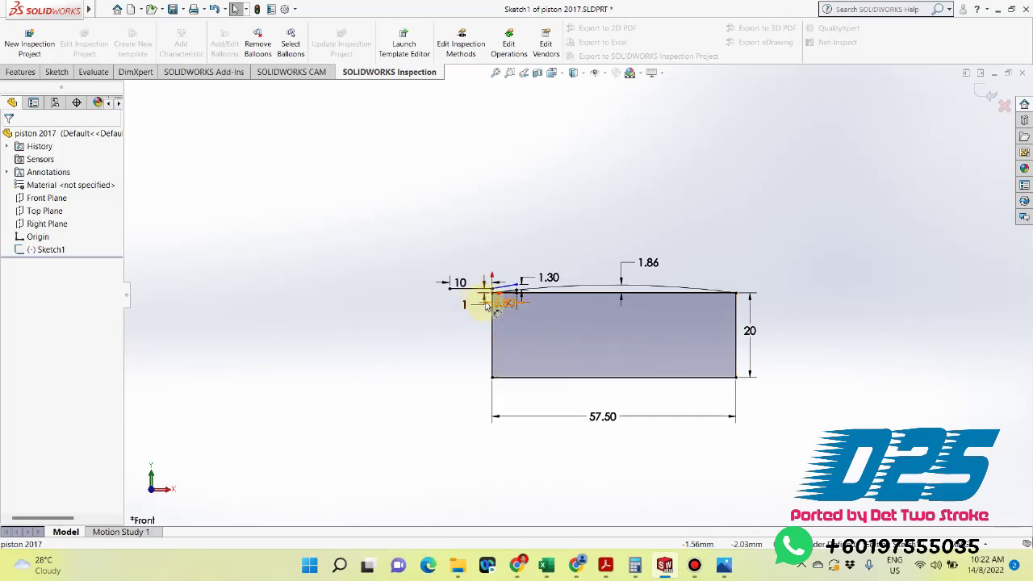
scroll(512, 312, "down", 2)
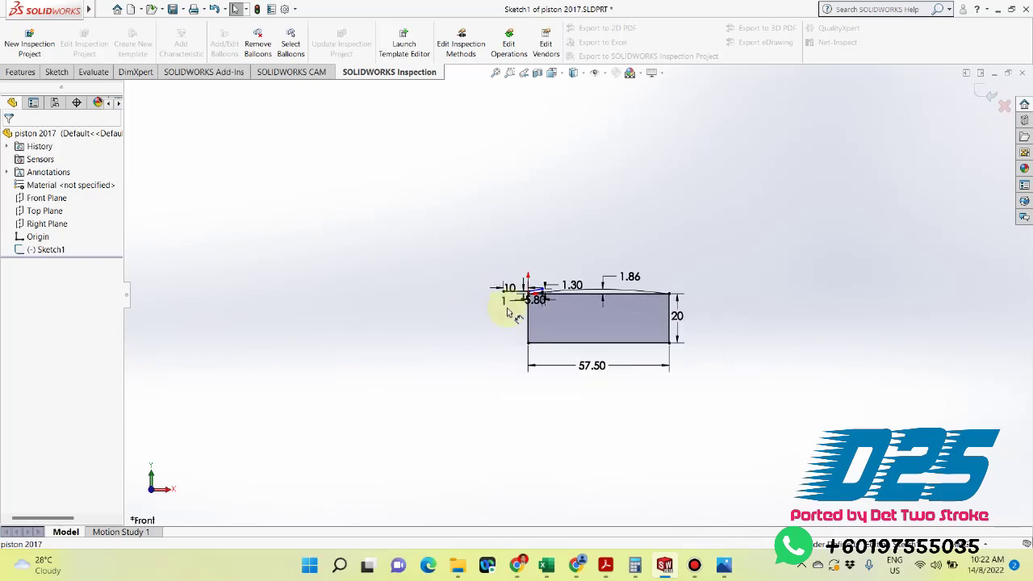
scroll(853, 302, "up", 5)
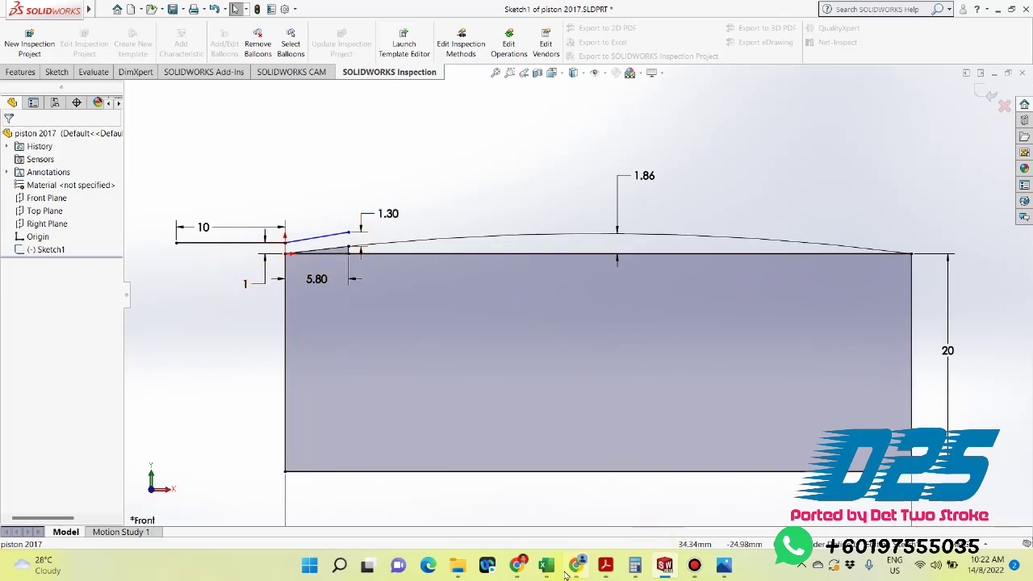
Step: Check the squish outer and inner clearances in SquishCalc2.xlsx, and return to the piston sketch in SOLIDWORKS
mouse_move(555, 574)
left_click(588, 521)
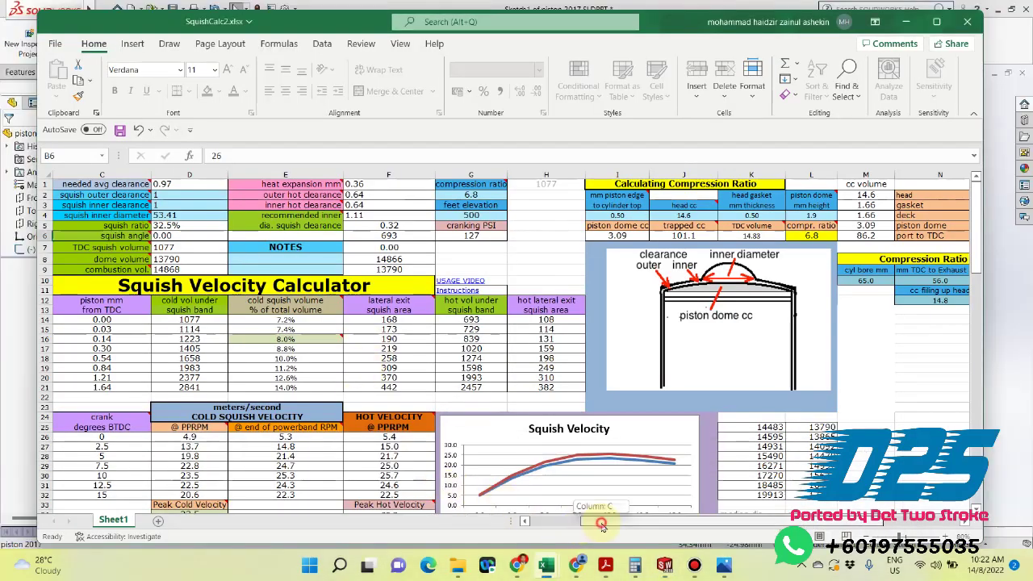
scroll(580, 528, "left", 3)
left_click(360, 195)
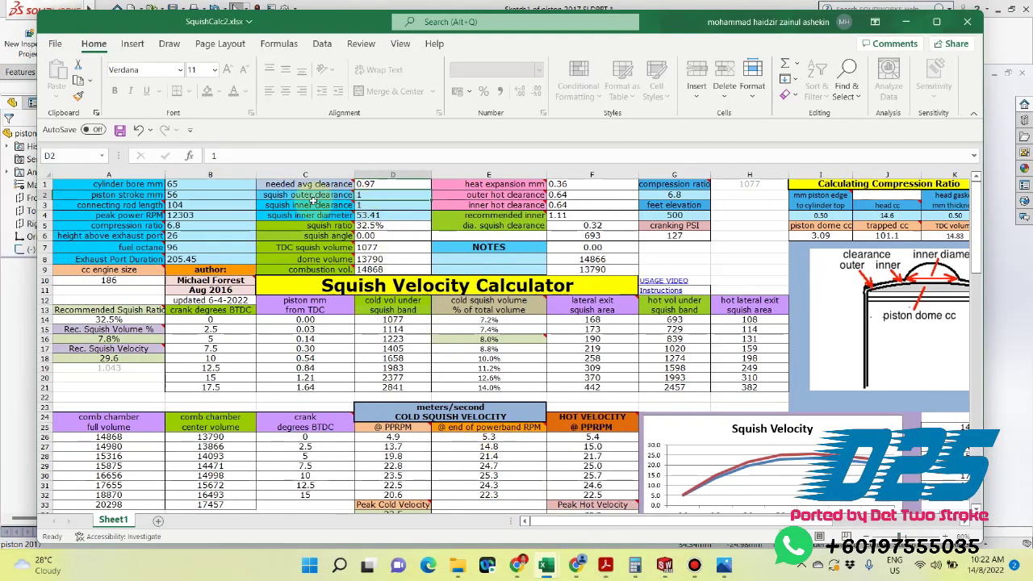
mouse_move(301, 200)
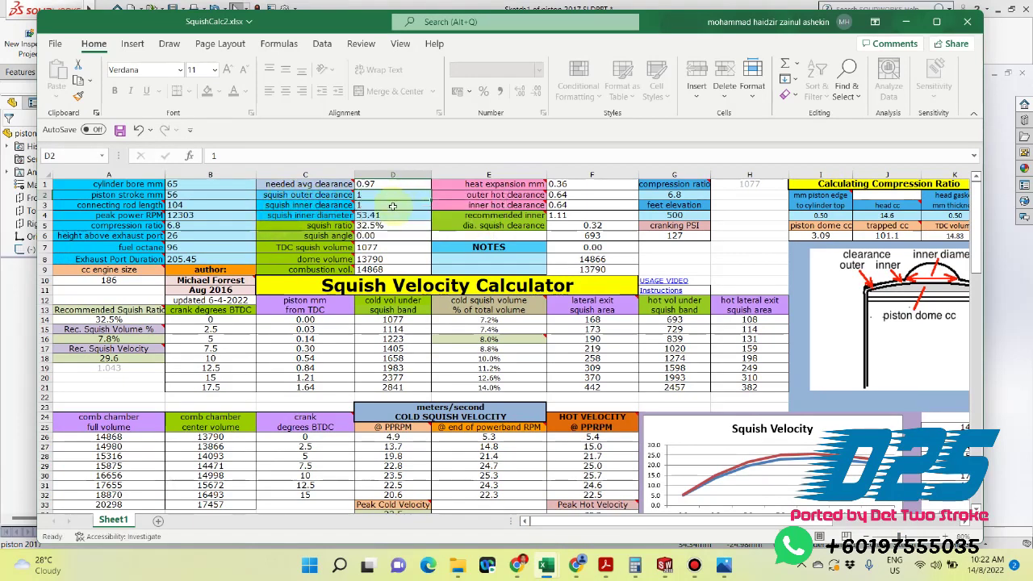
left_click(665, 565)
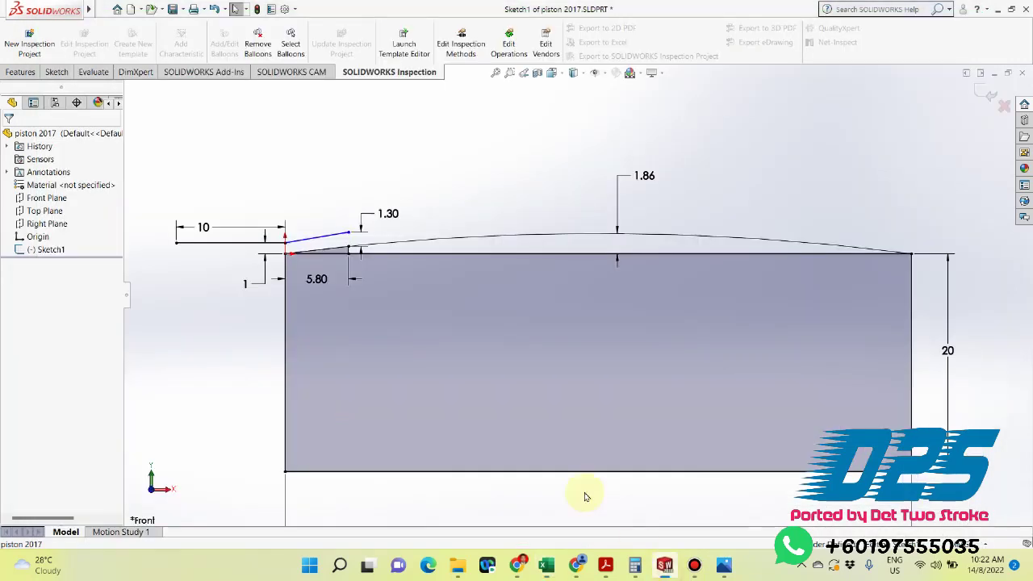